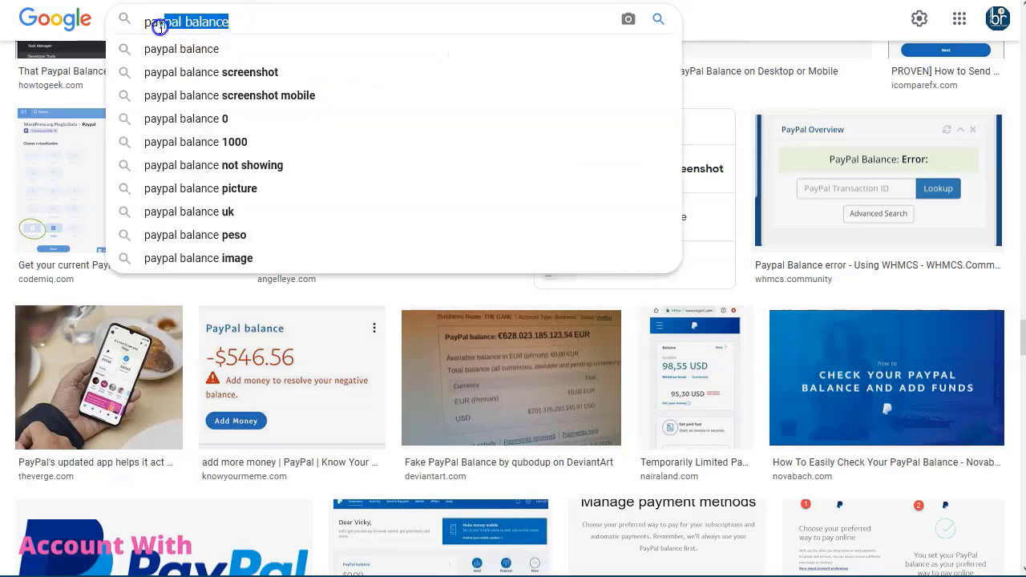
Filter the "paypal balance" image results by size to medium images (Medianas)
{"action": "left_click", "coordinate": [266, 24]}
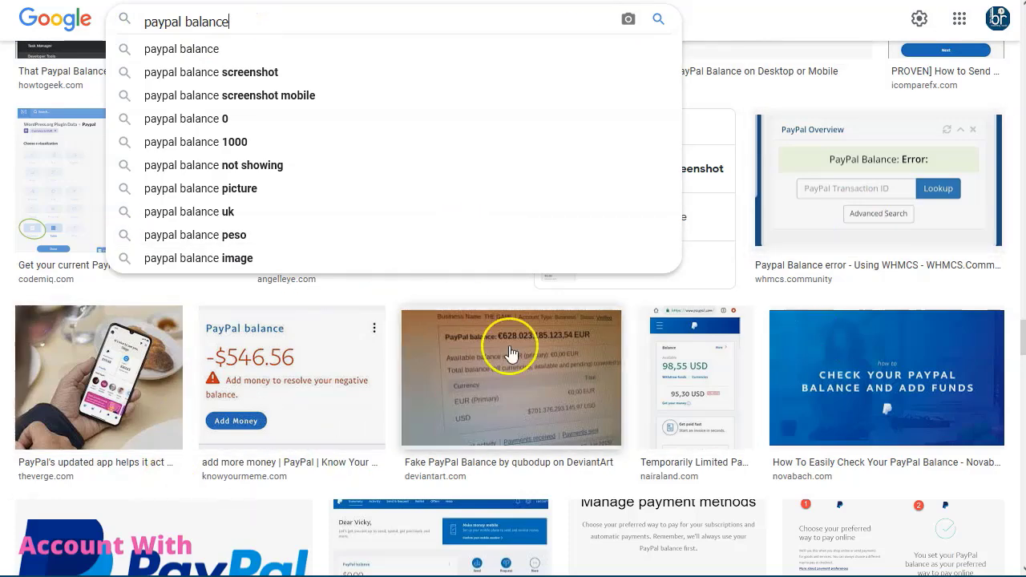
{"action": "left_click", "coordinate": [714, 24]}
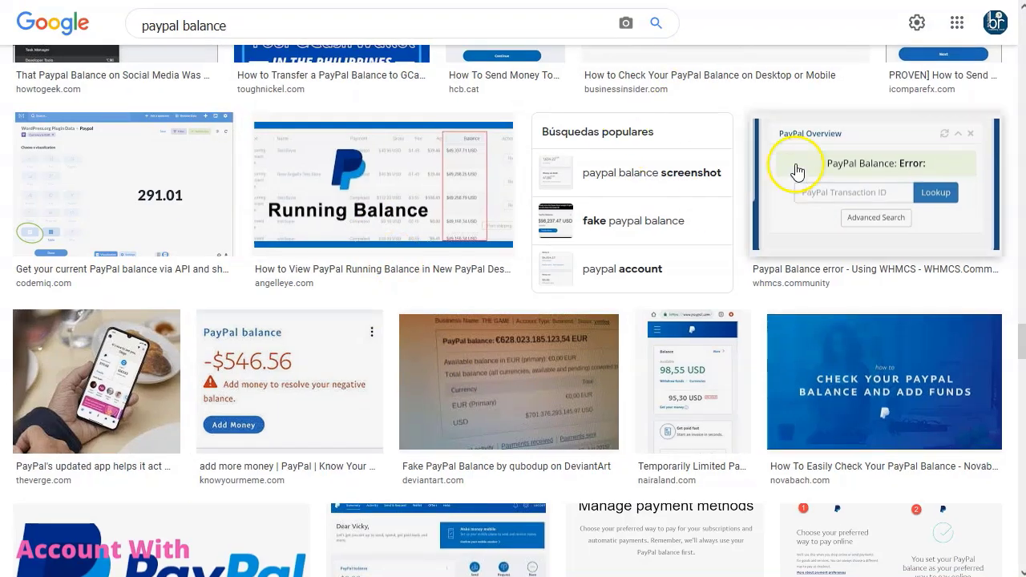
{"action": "scroll", "coordinate": [415, 380], "scroll_direction": "up", "scroll_amount": 20}
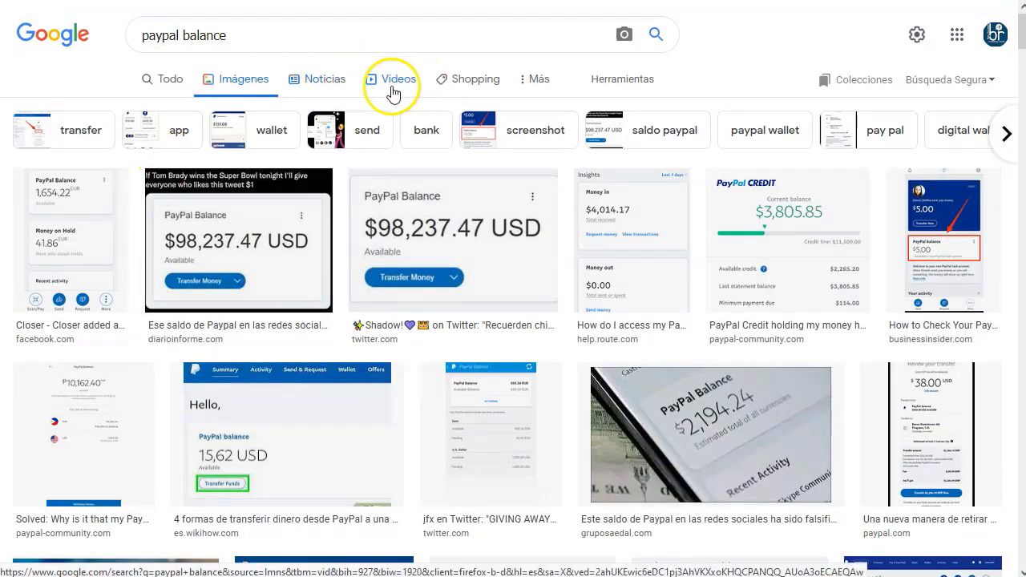
{"action": "left_click", "coordinate": [634, 84]}
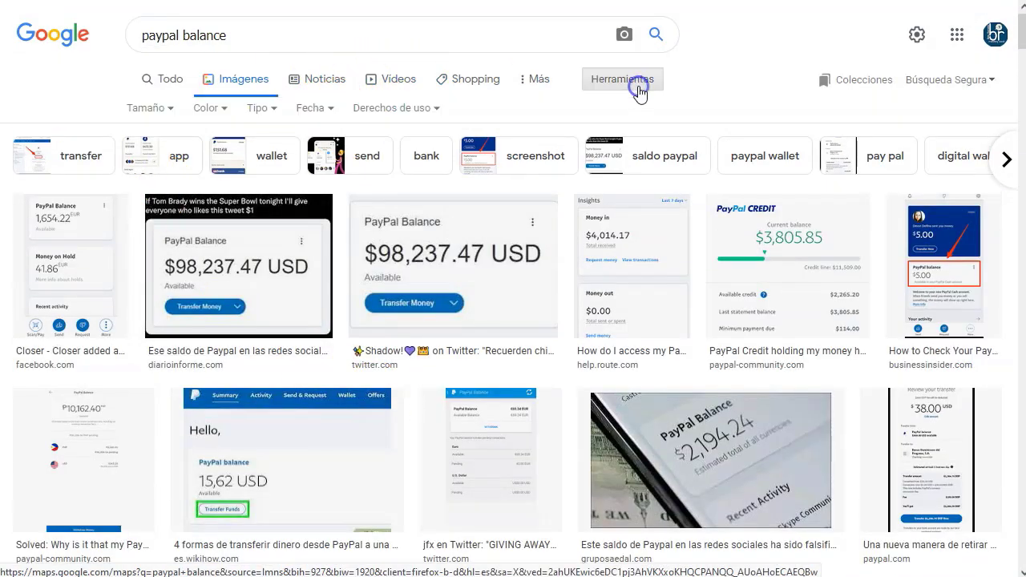
{"action": "left_click", "coordinate": [160, 112]}
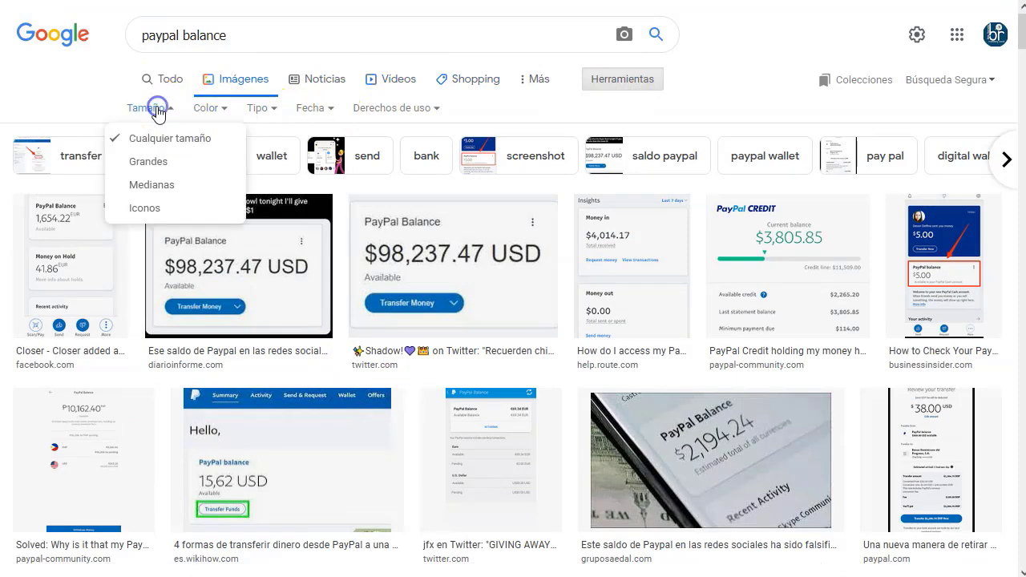
{"action": "left_click", "coordinate": [163, 186]}
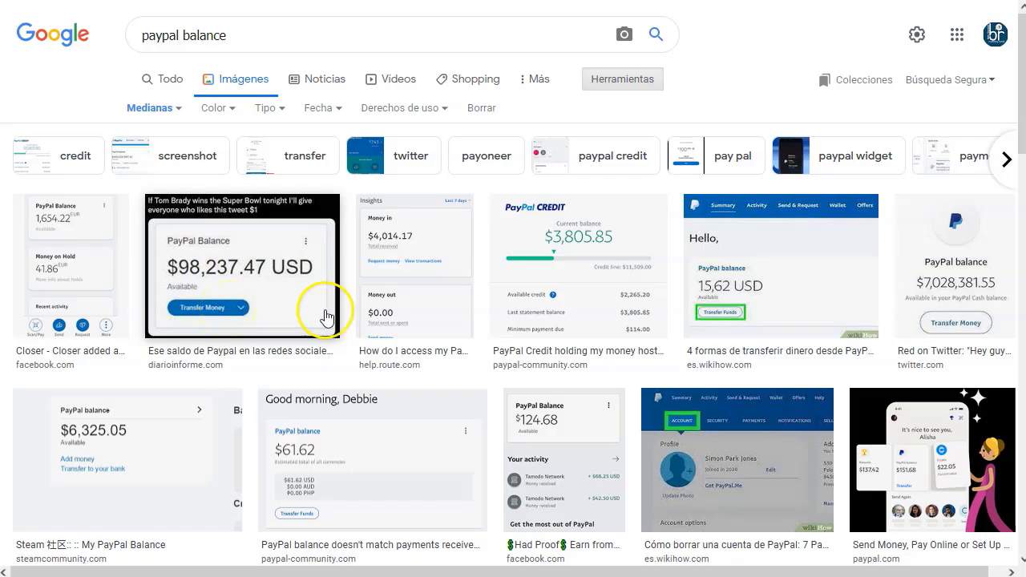
Open the Facebook PayPal balance image showing $124.68 on its own in a new browser tab
{"action": "scroll", "coordinate": [623, 300], "scroll_direction": "down", "scroll_amount": 2}
{"action": "left_click", "coordinate": [536, 300]}
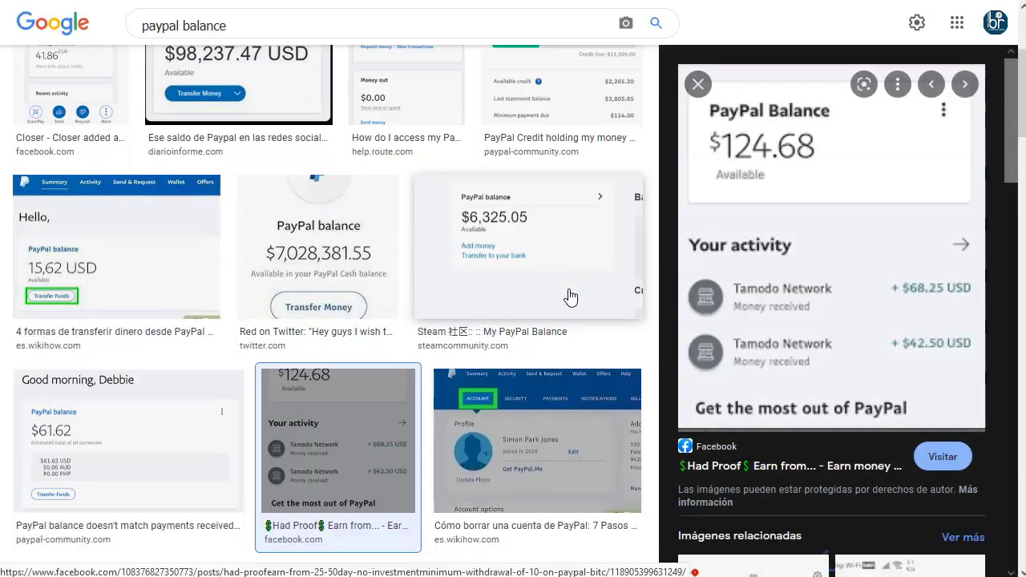
{"action": "left_click", "coordinate": [788, 132]}
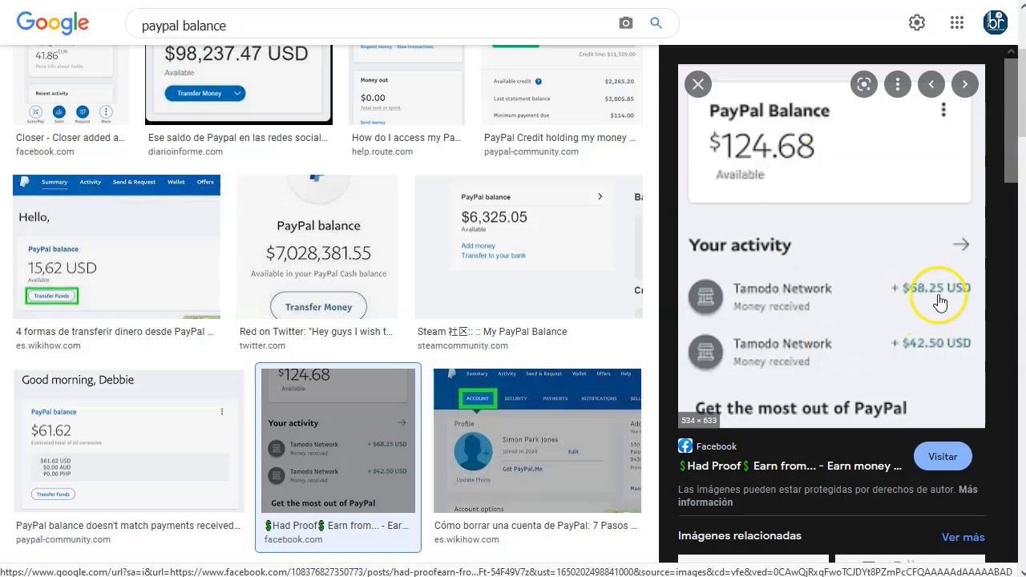
{"action": "right_click", "coordinate": [832, 165]}
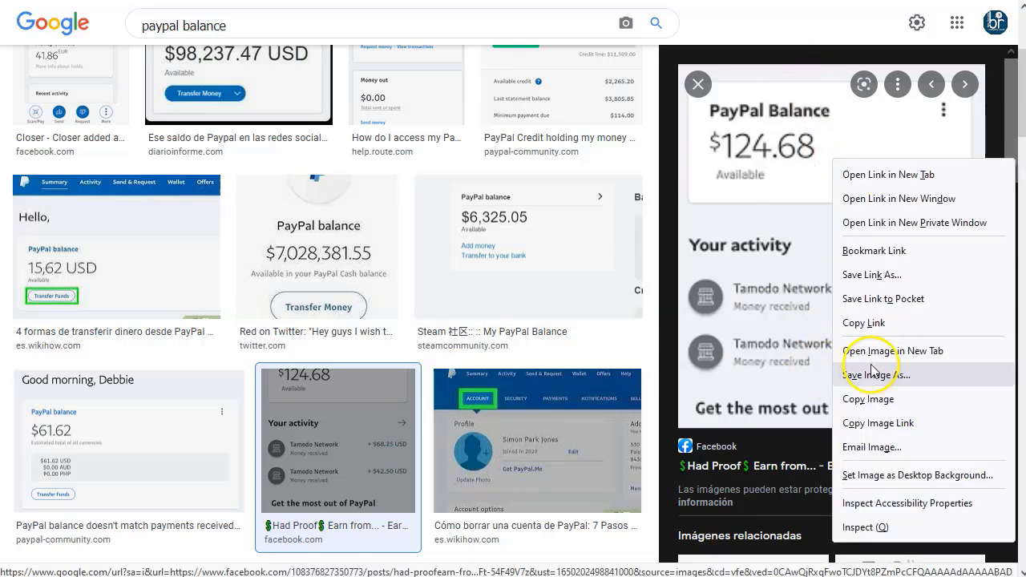
{"action": "left_click", "coordinate": [921, 354]}
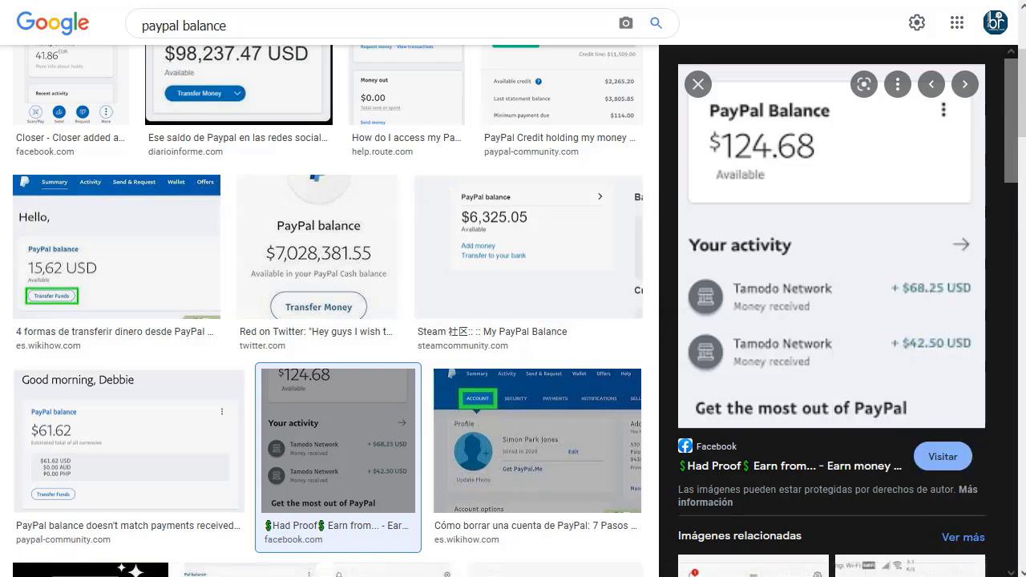
{"action": "key", "text": "ctrl+Tab"}
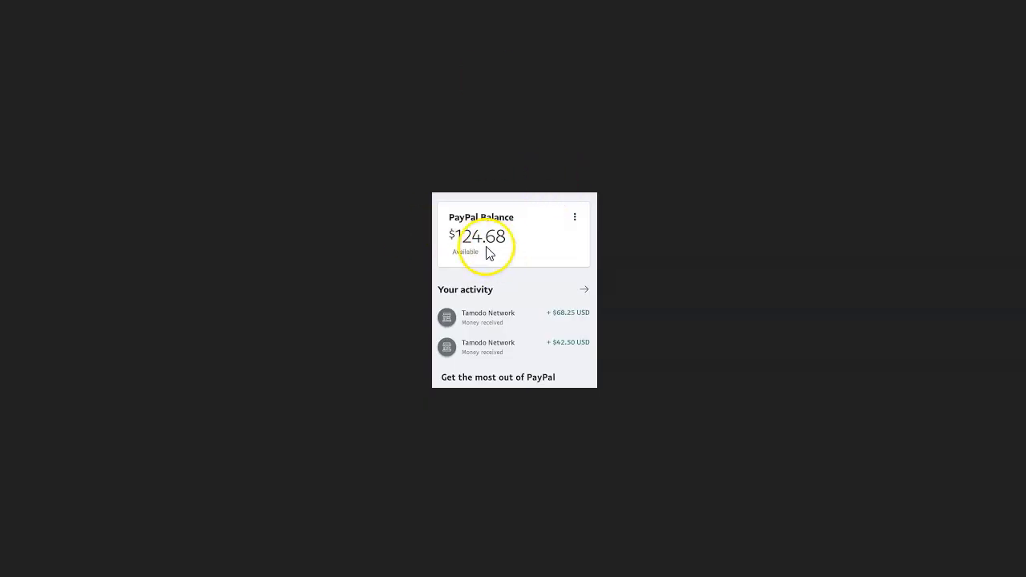
Copy the web address of the opened PayPal balance image
{"action": "left_click", "coordinate": [446, 32]}
{"action": "right_click", "coordinate": [461, 4]}
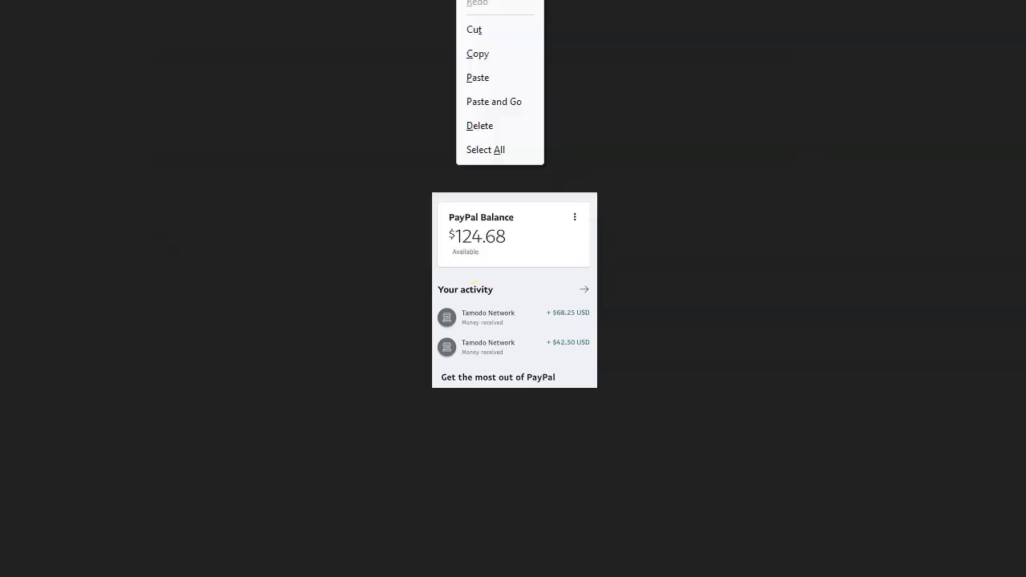
{"action": "left_click", "coordinate": [490, 56]}
Return to the CPAGrip locker editor and insert the PayPal balance image below the header text using the copied address
{"action": "key", "text": "ctrl+shift+Tab"}
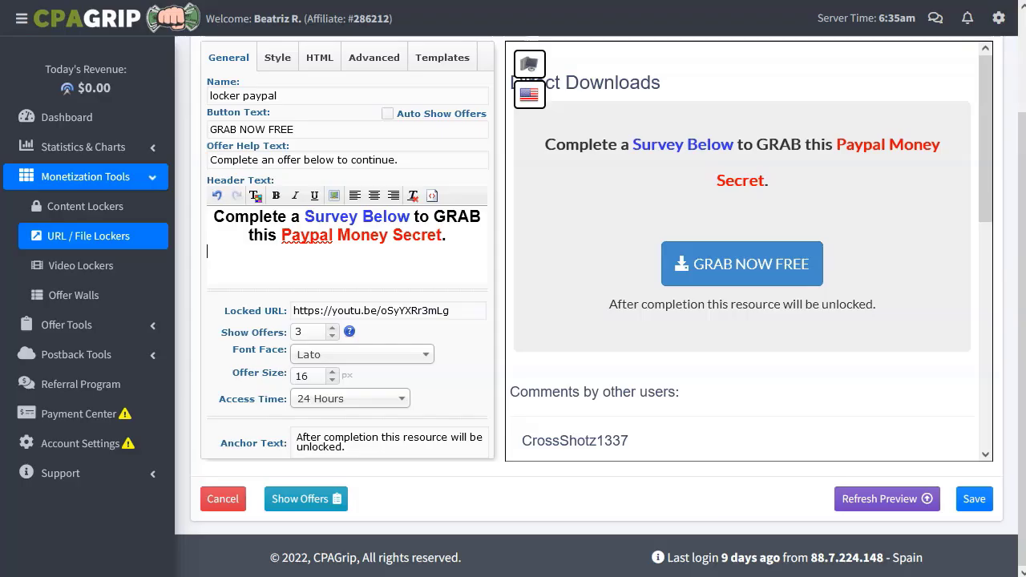
{"action": "left_click", "coordinate": [335, 199]}
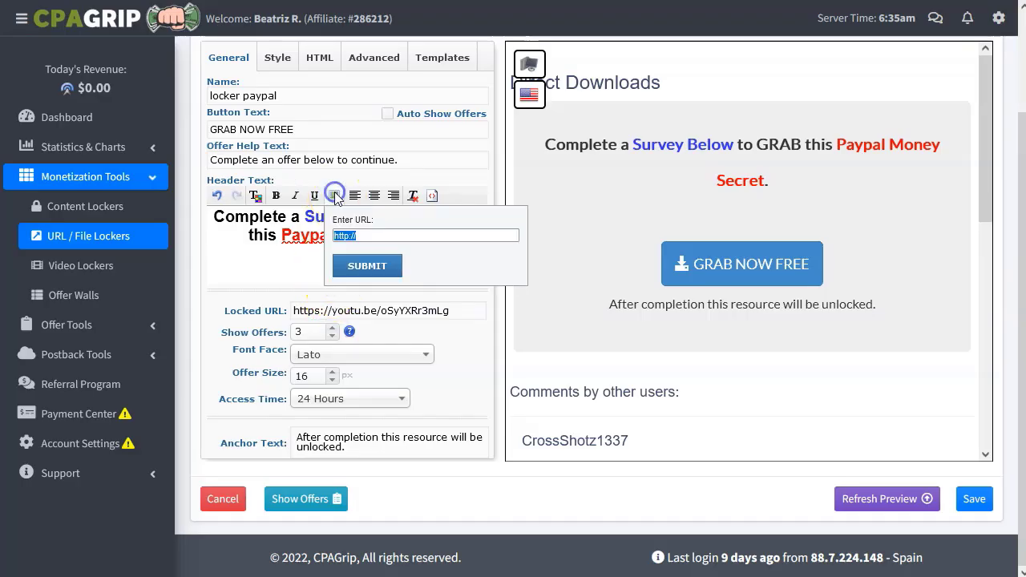
{"action": "key", "text": "ctrl+v"}
{"action": "left_click", "coordinate": [364, 266]}
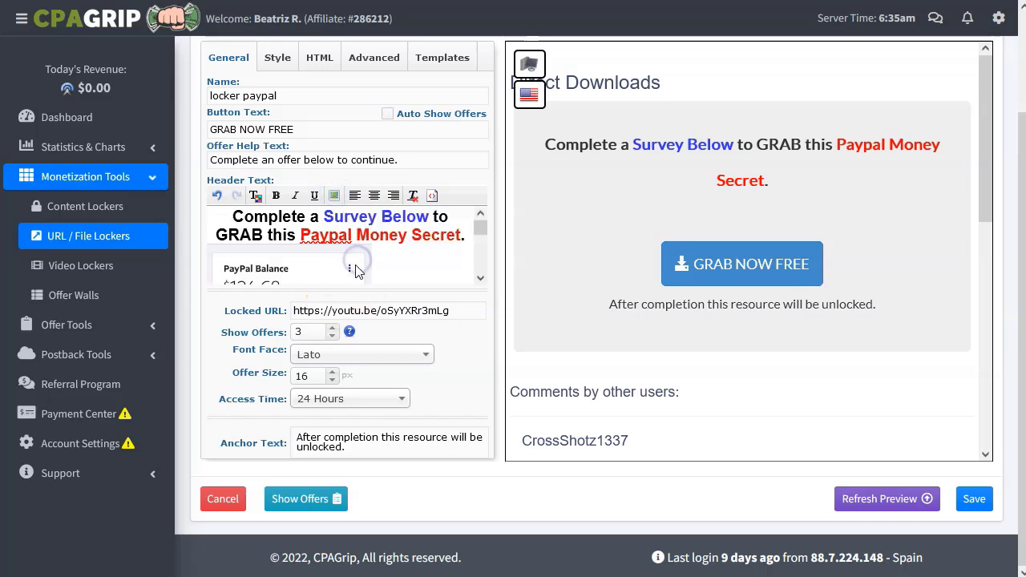
Add a blank line between the header text and the inserted image, and center the whole header content
{"action": "left_click", "coordinate": [474, 270]}
{"action": "left_click", "coordinate": [463, 234]}
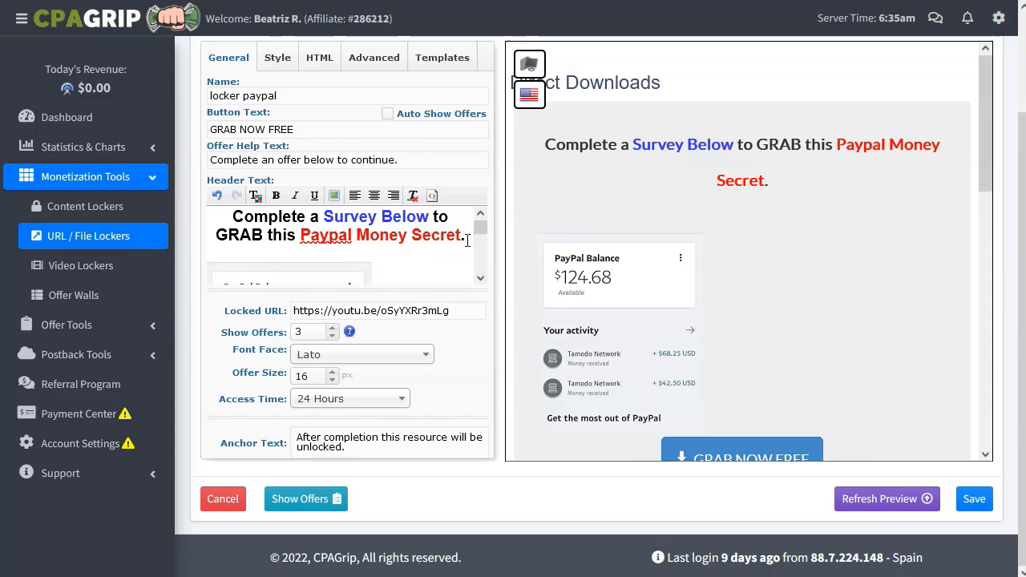
{"action": "left_click", "coordinate": [390, 275]}
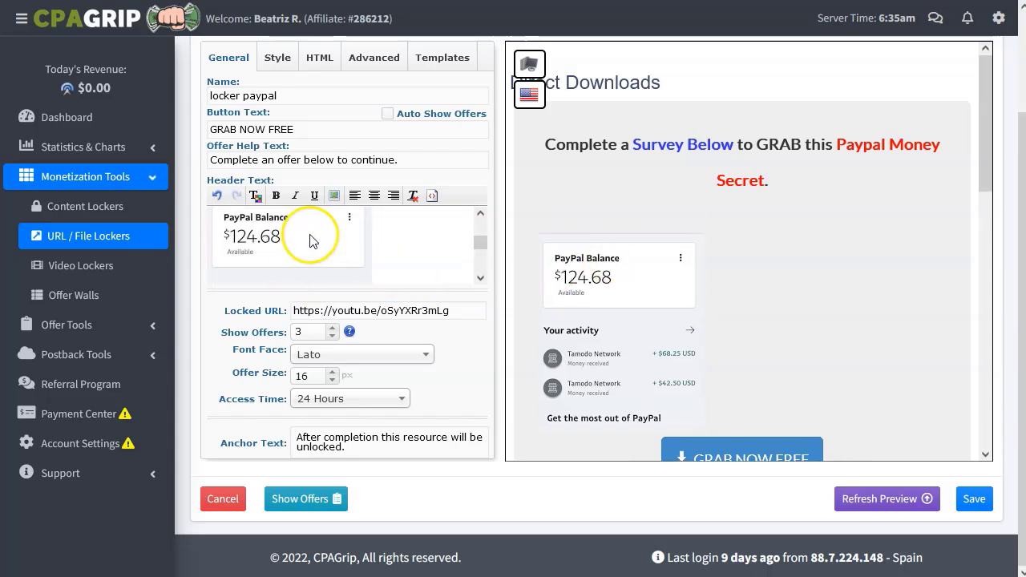
{"action": "key", "text": "ctrl+a"}
{"action": "left_click", "coordinate": [373, 197]}
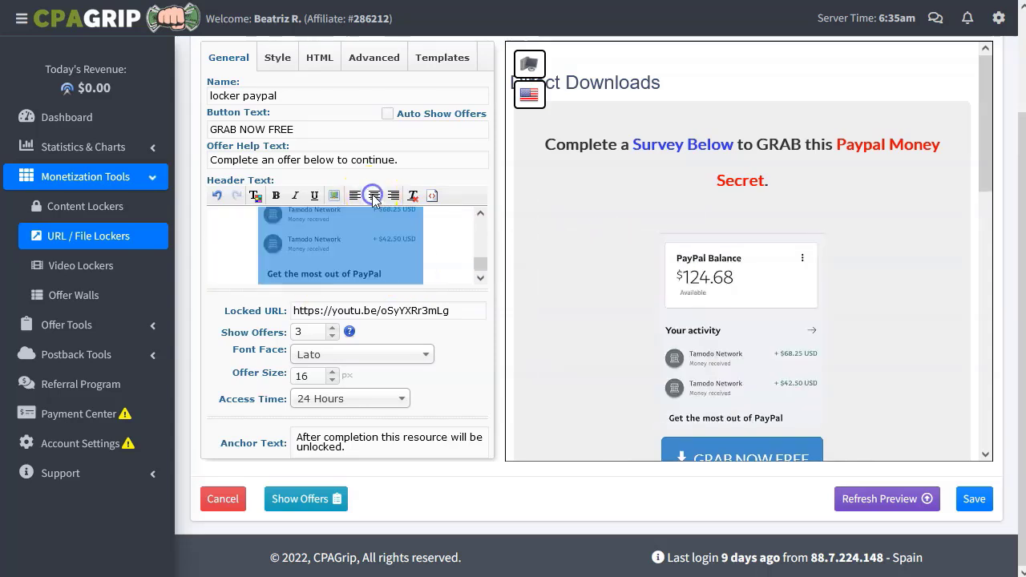
{"action": "left_click", "coordinate": [425, 247]}
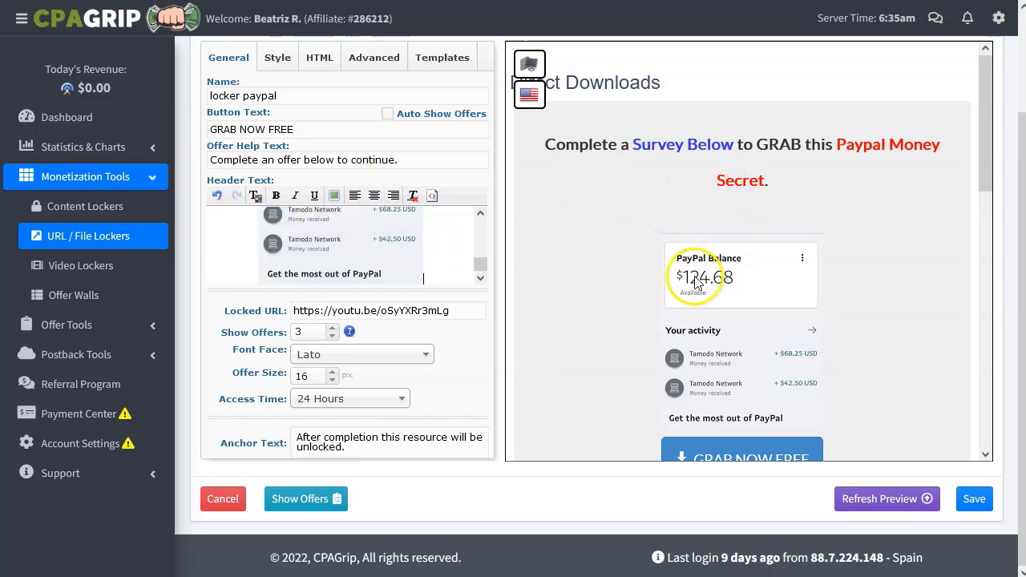
Review the locker preview from the header image to the user comments, and save the locker
{"action": "scroll", "coordinate": [689, 272], "scroll_direction": "down", "scroll_amount": 5}
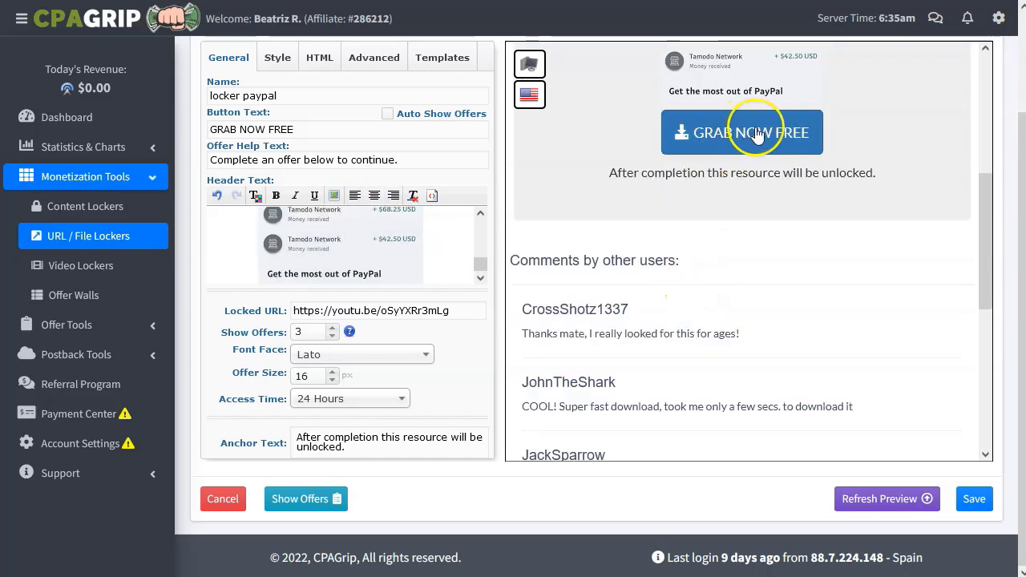
{"action": "scroll", "coordinate": [653, 302], "scroll_direction": "down", "scroll_amount": 2}
{"action": "scroll", "coordinate": [653, 302], "scroll_direction": "up", "scroll_amount": 7}
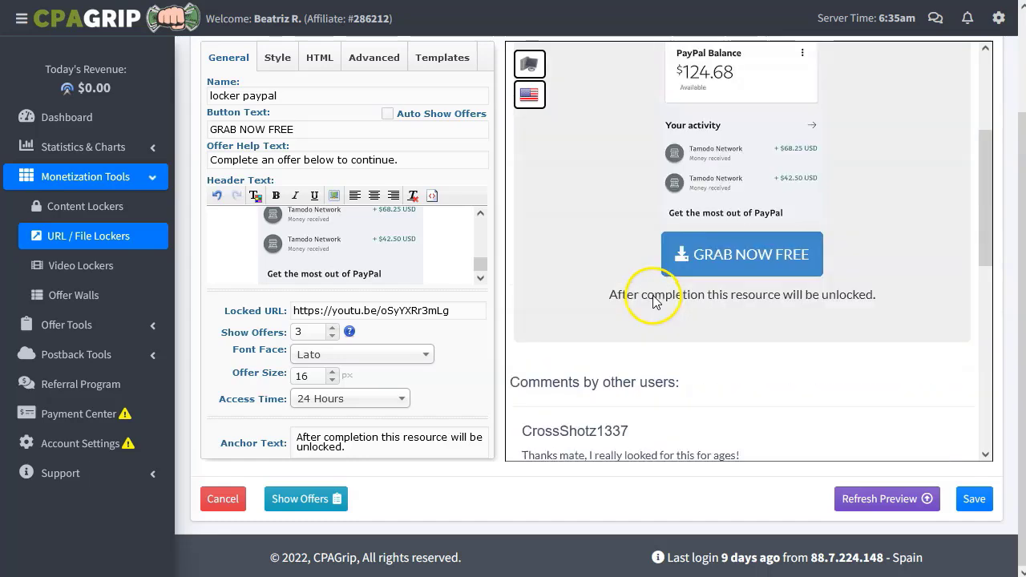
{"action": "scroll", "coordinate": [293, 449], "scroll_direction": "up", "scroll_amount": 2}
{"action": "scroll", "coordinate": [335, 301], "scroll_direction": "down", "scroll_amount": 1}
{"action": "scroll", "coordinate": [335, 301], "scroll_direction": "down", "scroll_amount": 1}
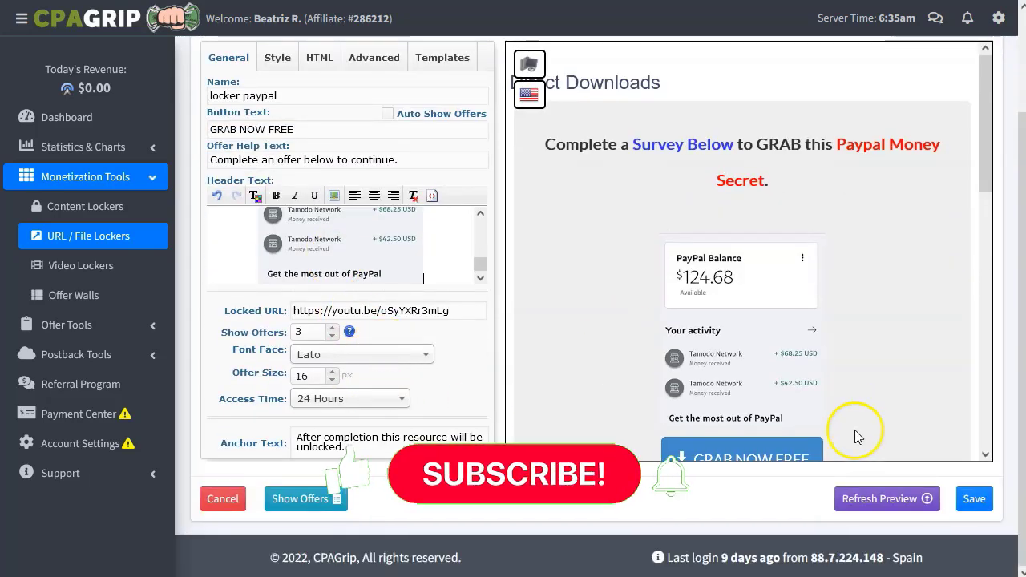
{"action": "left_click", "coordinate": [973, 498]}
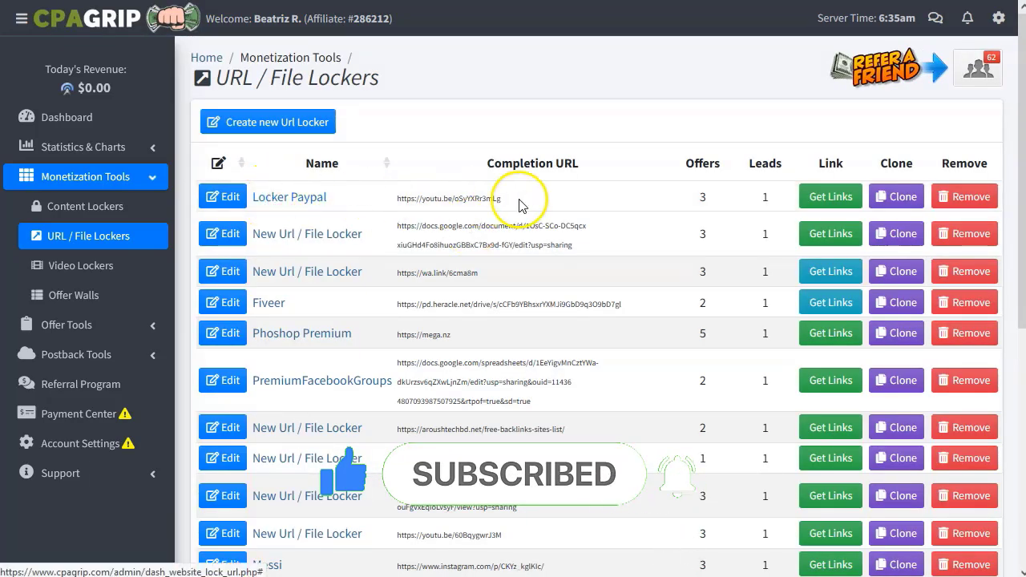
Generate the Locker Paypal link with the rushingfolder.com (new) domain and copy it
{"action": "left_click", "coordinate": [838, 198]}
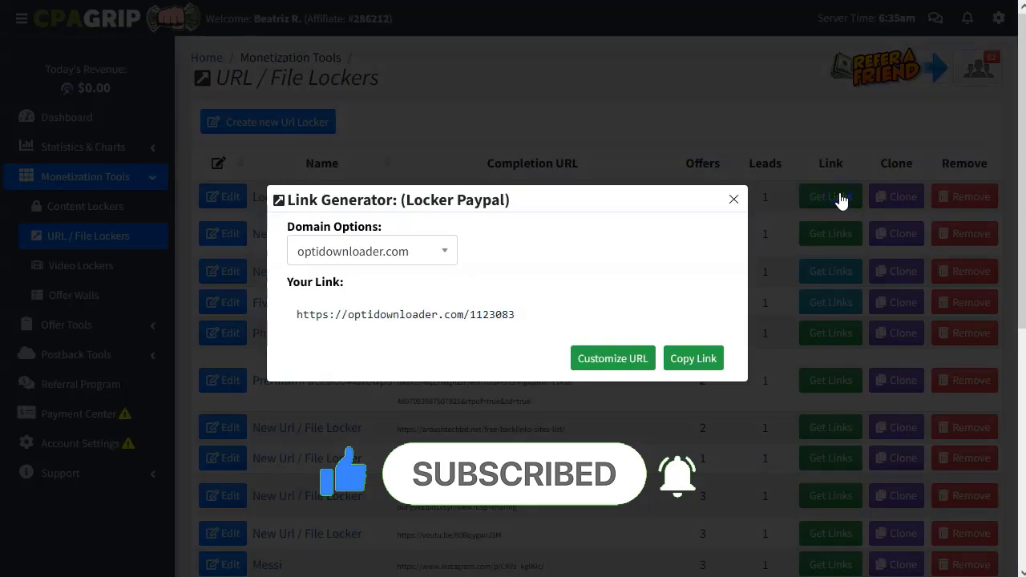
{"action": "left_click", "coordinate": [380, 253]}
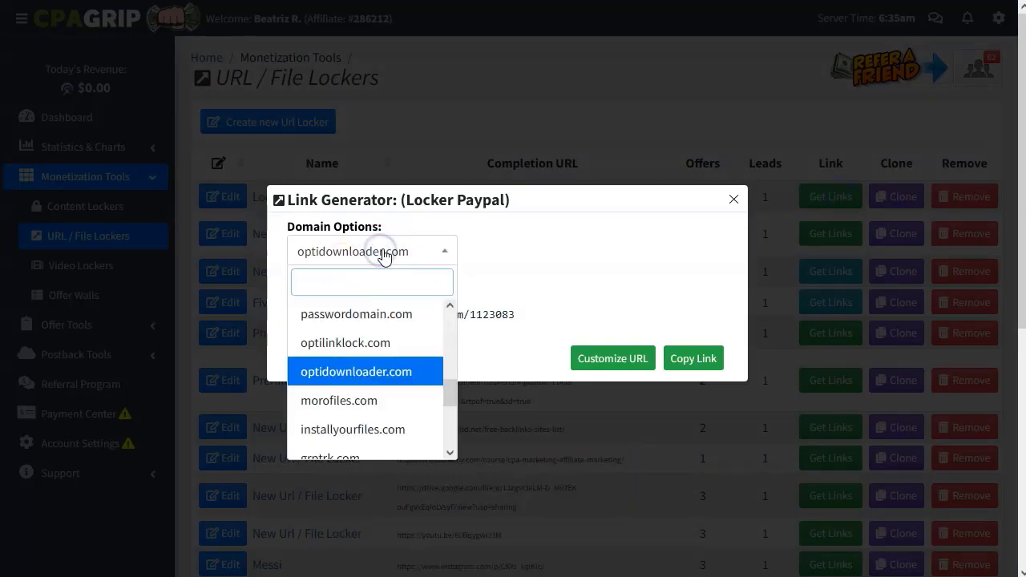
{"action": "left_click_drag", "start_coordinate": [453, 393], "coordinate": [444, 319]}
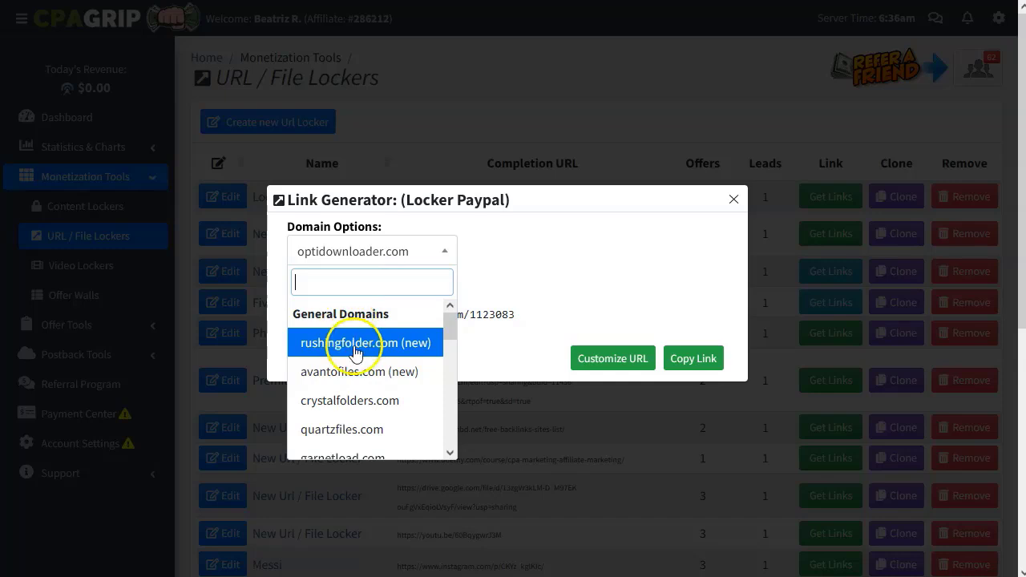
{"action": "left_click", "coordinate": [329, 356]}
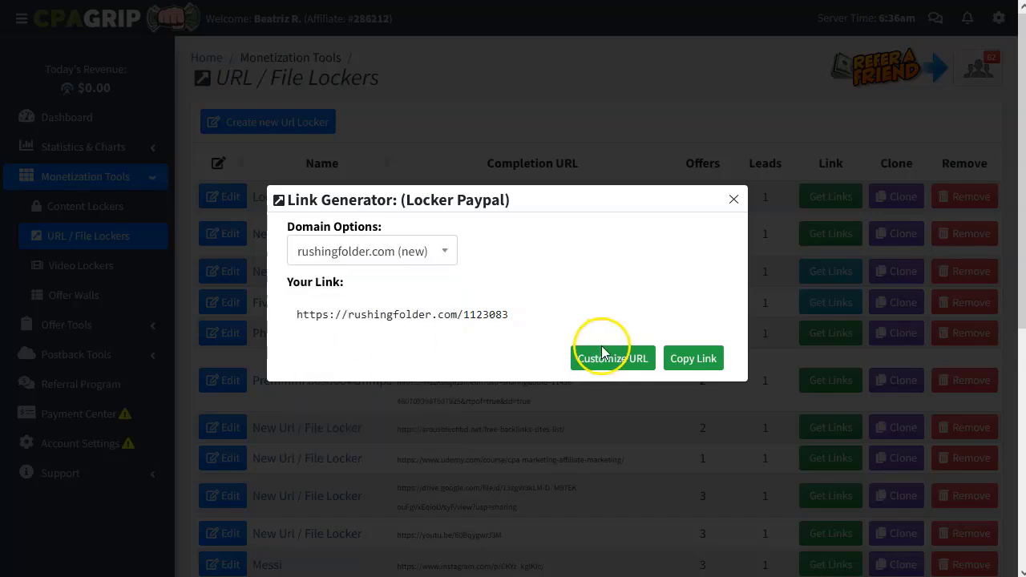
{"action": "left_click", "coordinate": [702, 366]}
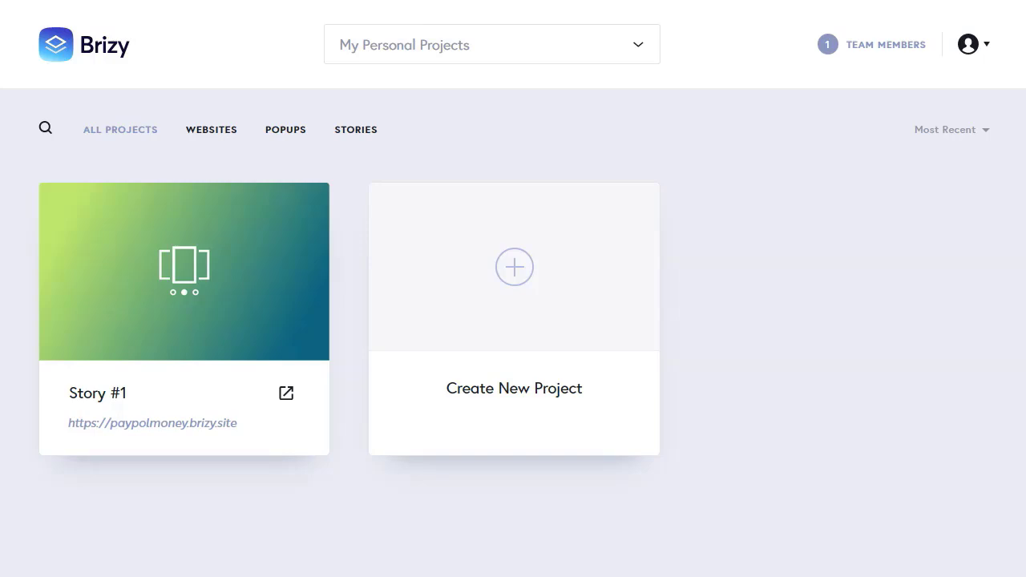
Switch to Brizy and open the published page of Story #1 to examine its verification text and device buttons
{"action": "mouse_move", "coordinate": [238, 307]}
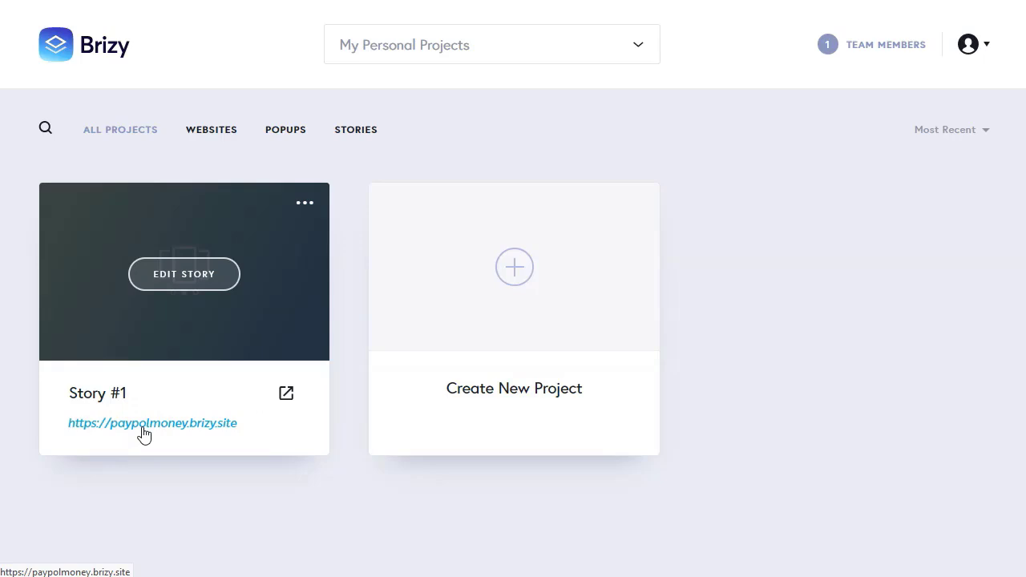
{"action": "left_click", "coordinate": [287, 393]}
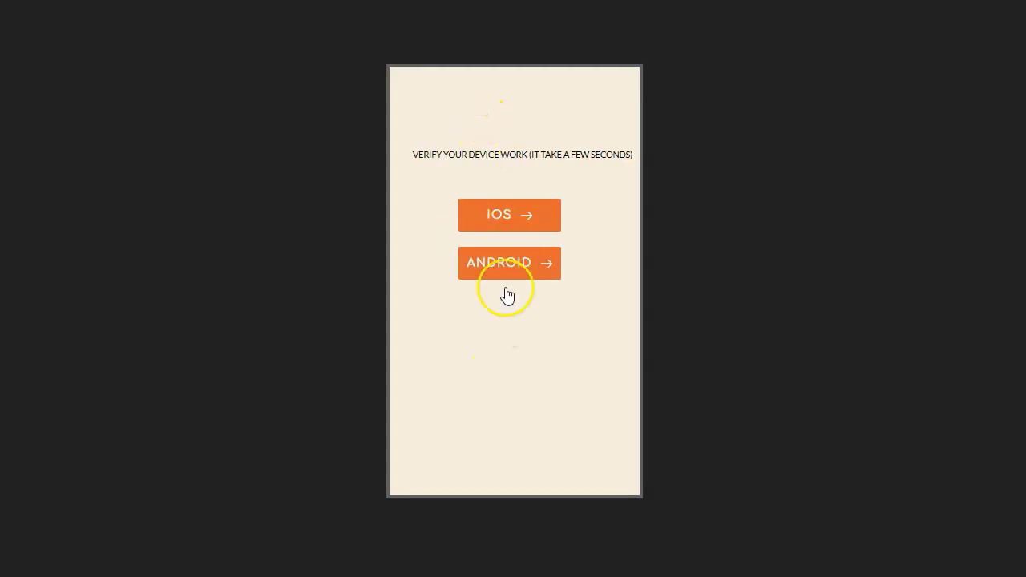
{"action": "triple_click", "coordinate": [419, 154]}
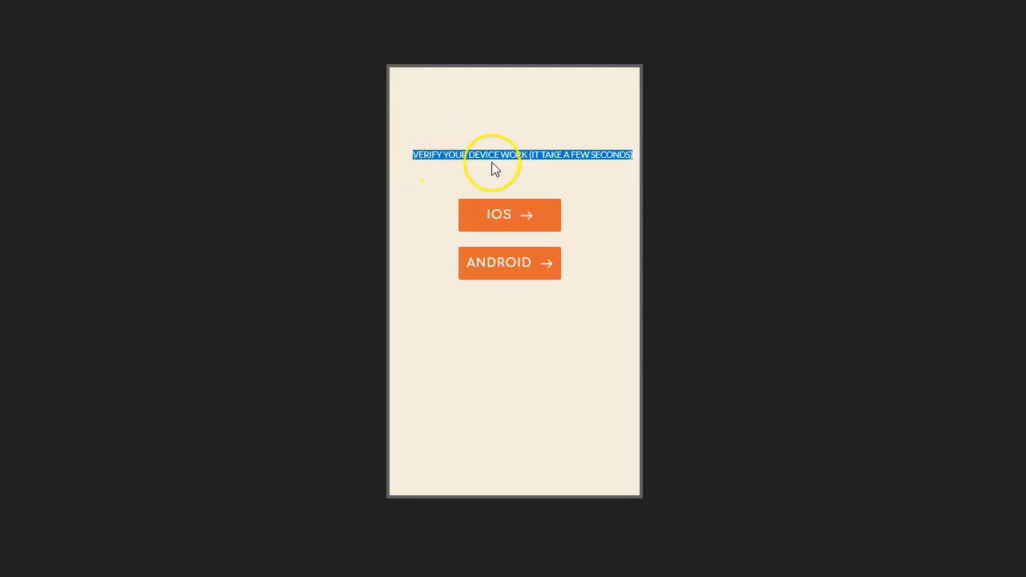
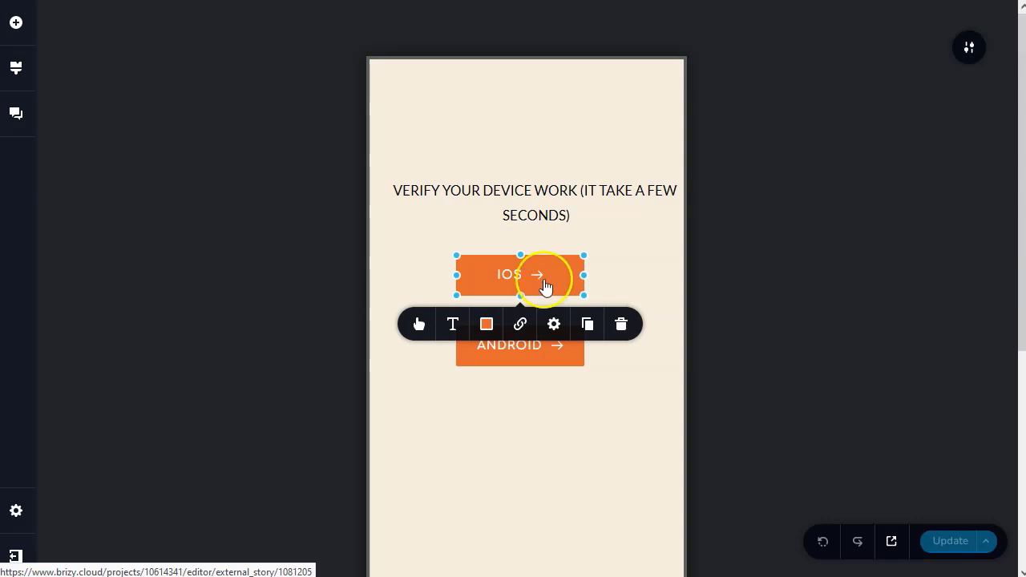
Link the story's IOS button to the copied rushingfolder.com/1123083 address and set it to open in a new tab
{"action": "left_click", "coordinate": [521, 326]}
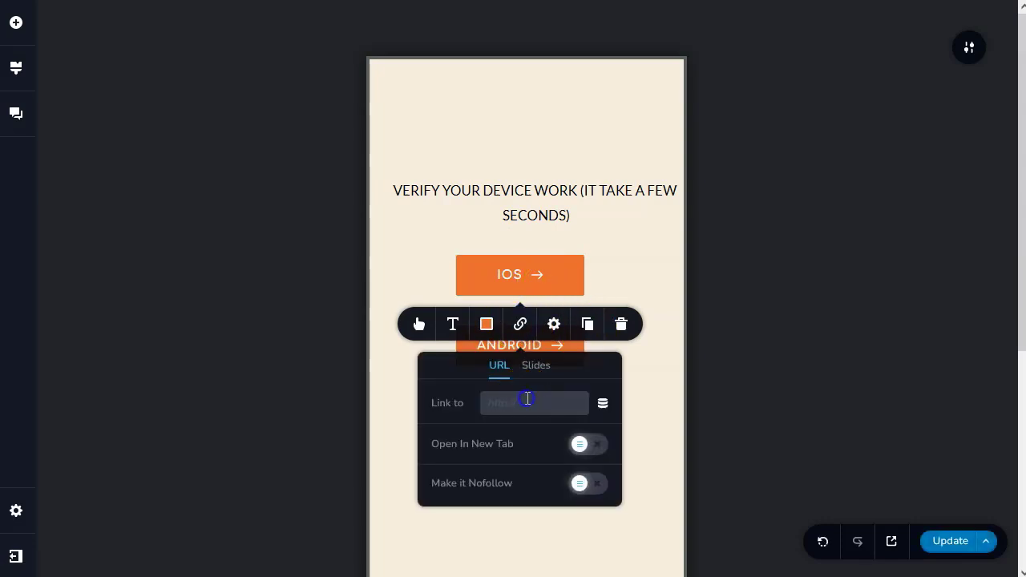
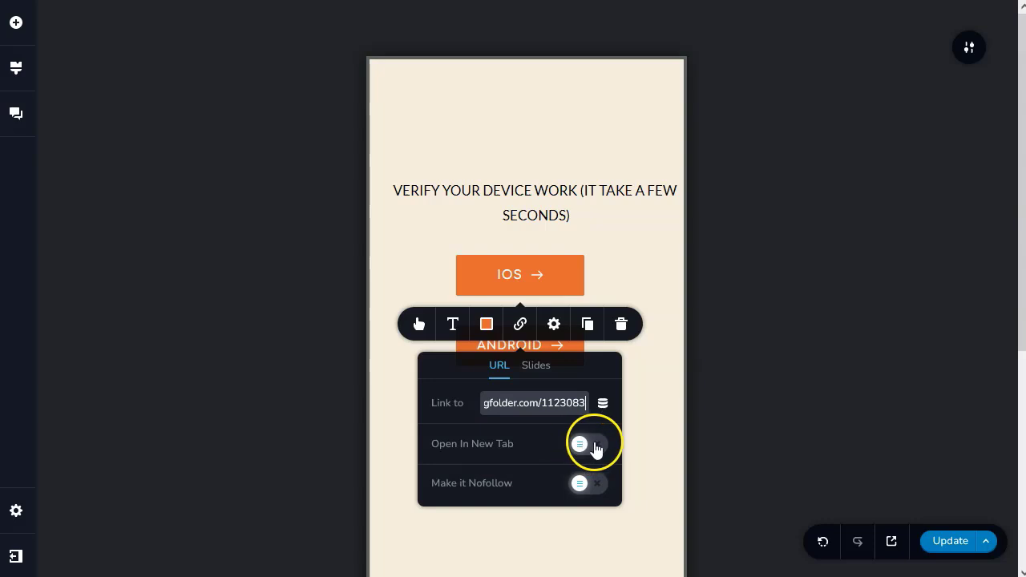
{"action": "left_click", "coordinate": [586, 449]}
Link the ANDROID button to the copied rushingfolder.com/1123083 address, set it to open in a new tab, and update the story
{"action": "left_click", "coordinate": [549, 362]}
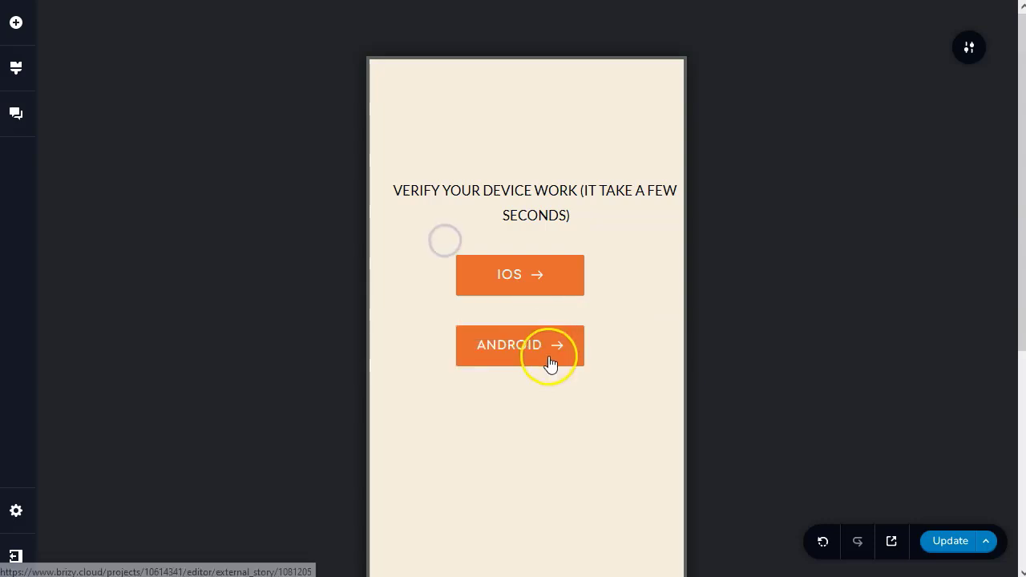
{"action": "left_click", "coordinate": [550, 359]}
{"action": "left_click", "coordinate": [520, 298]}
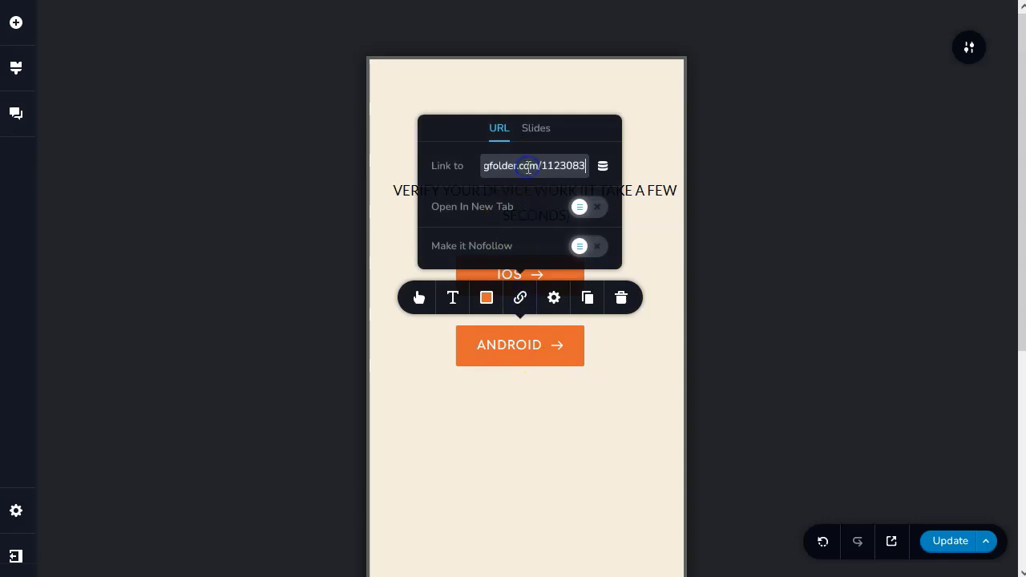
{"action": "left_click", "coordinate": [587, 210]}
{"action": "left_click", "coordinate": [538, 416]}
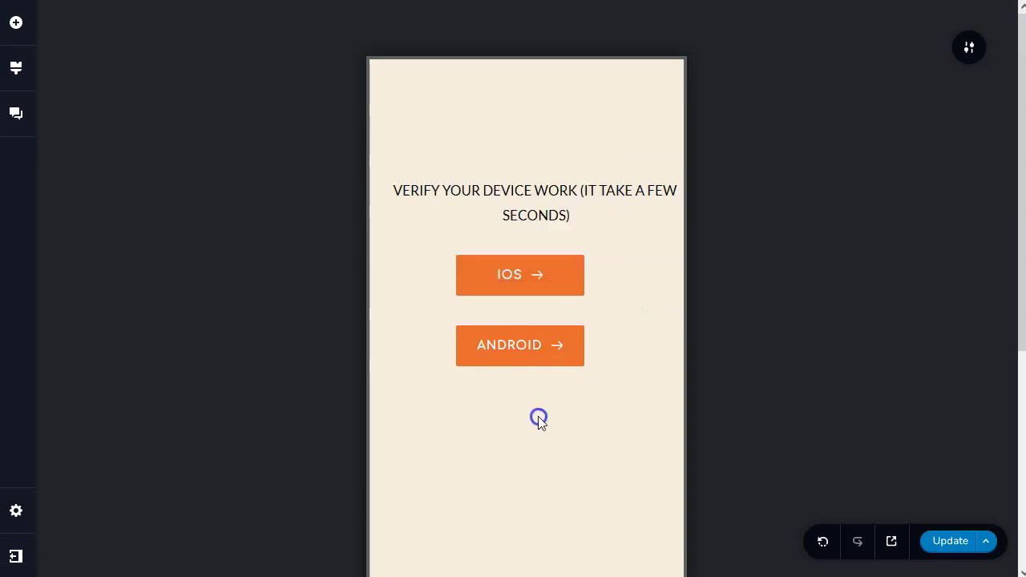
{"action": "left_click", "coordinate": [980, 544]}
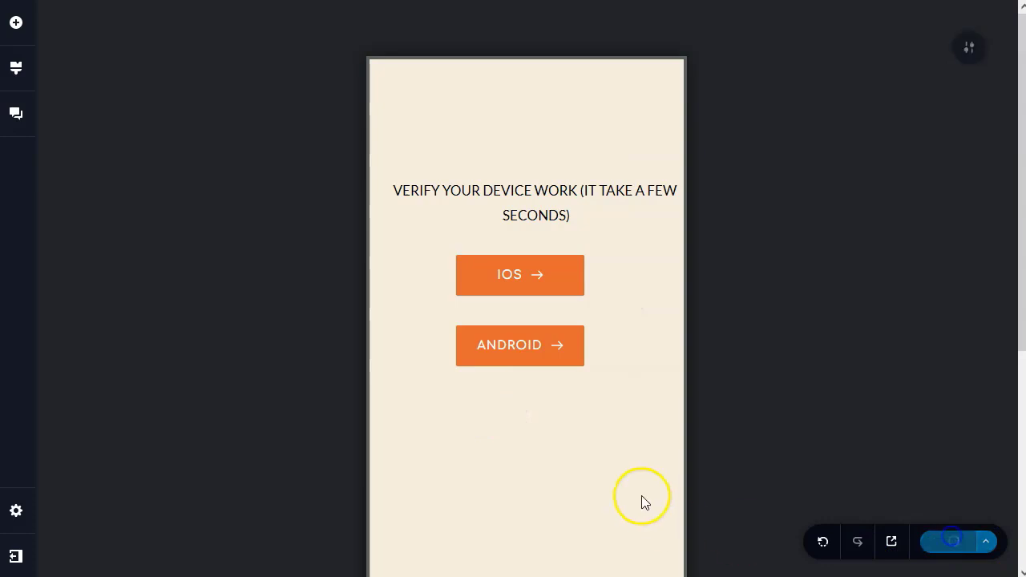
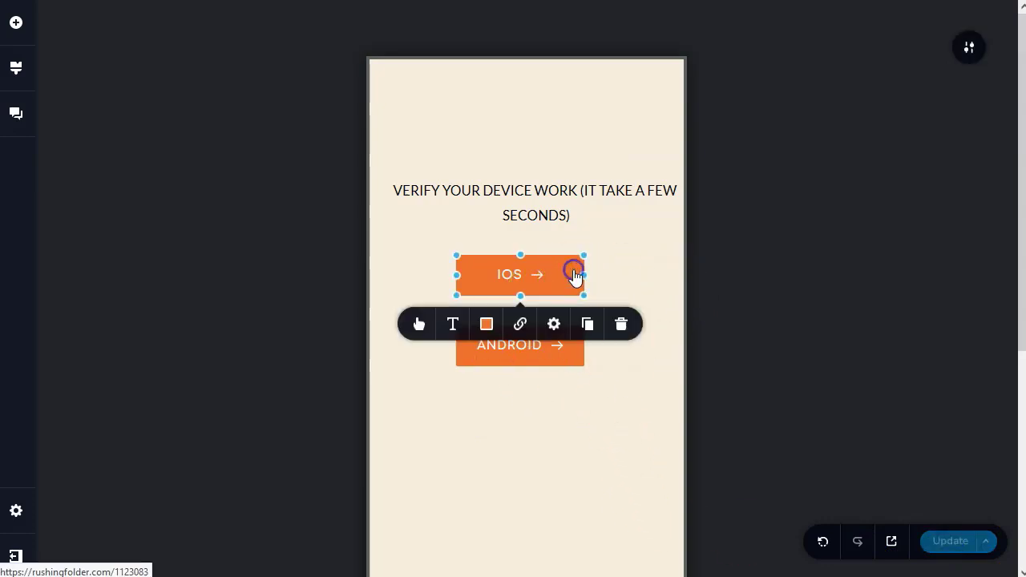
Change the IOS button's solid background colour to blue and update the story
{"action": "left_click", "coordinate": [485, 325]}
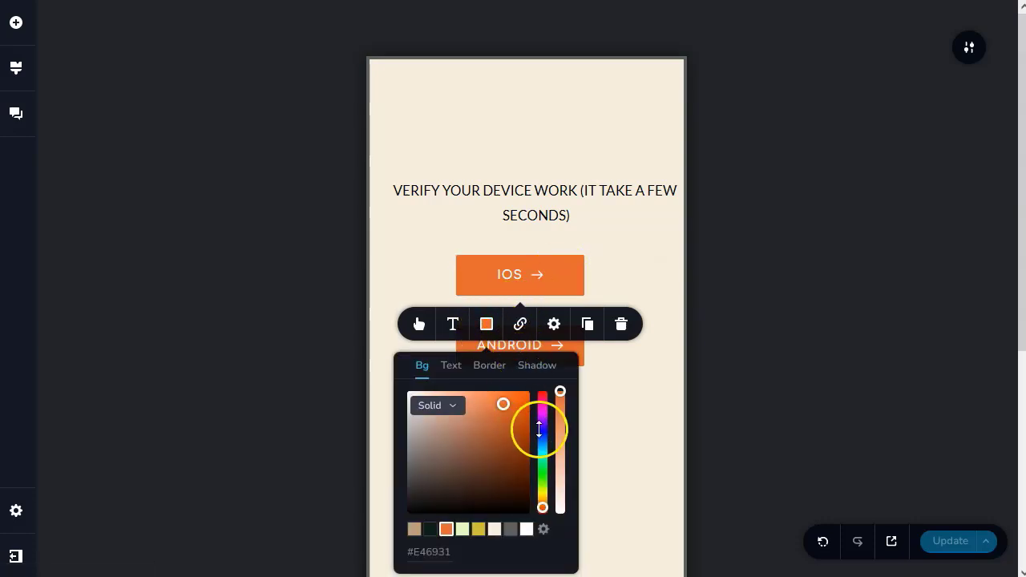
{"action": "left_click", "coordinate": [545, 449]}
{"action": "left_click_drag", "start_coordinate": [500, 407], "coordinate": [522, 431]}
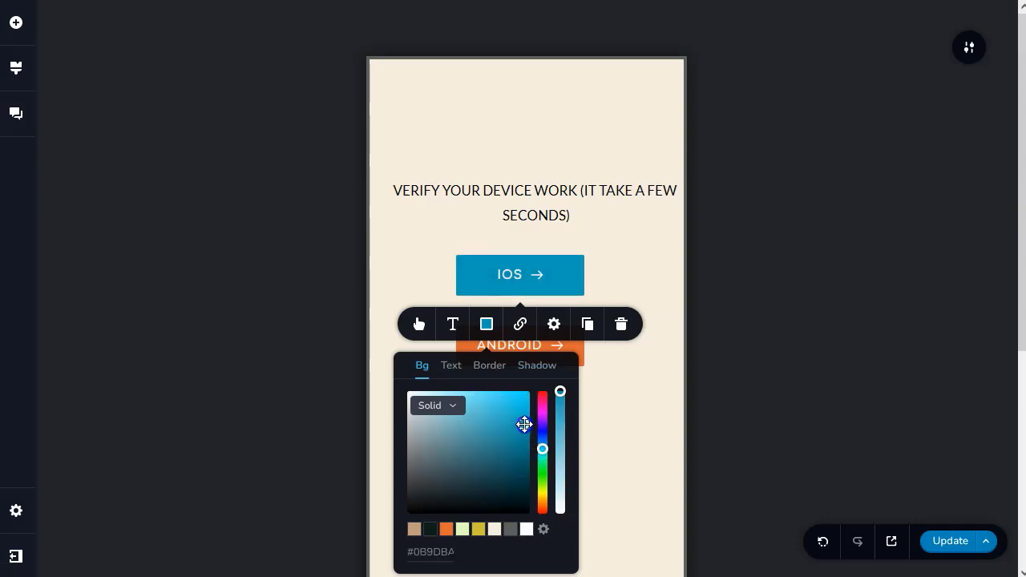
{"action": "left_click", "coordinate": [602, 285]}
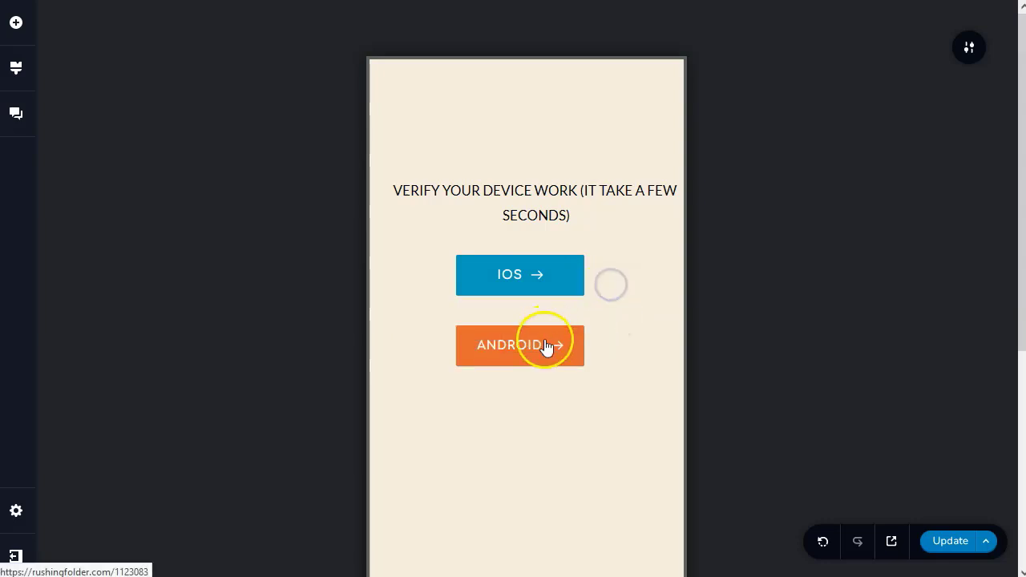
{"action": "left_click", "coordinate": [951, 539]}
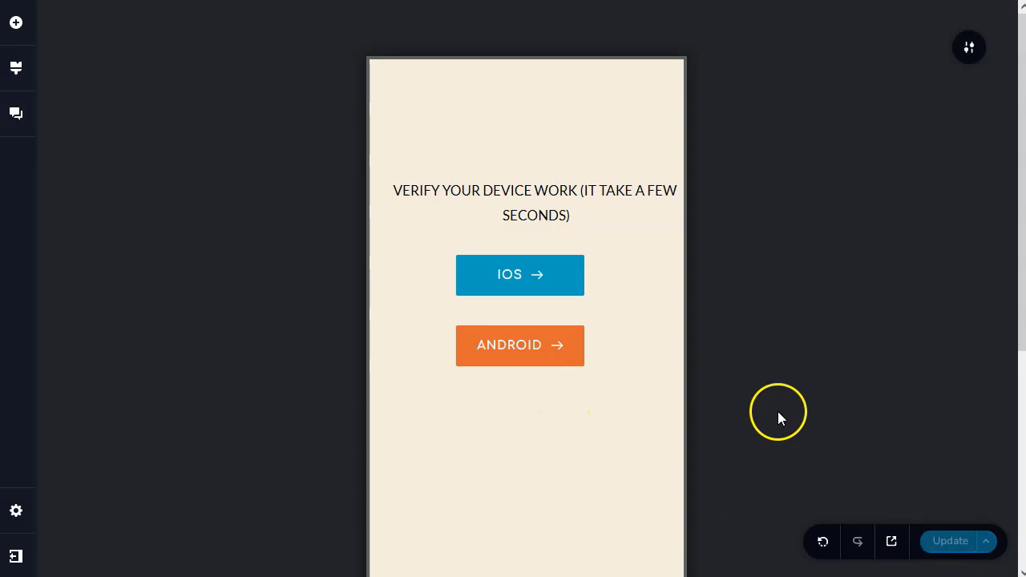
Return to the Brizy dashboard, then open the published Story #1 page and test its IOS button link
{"action": "scroll", "coordinate": [787, 341], "scroll_direction": "down", "scroll_amount": 5}
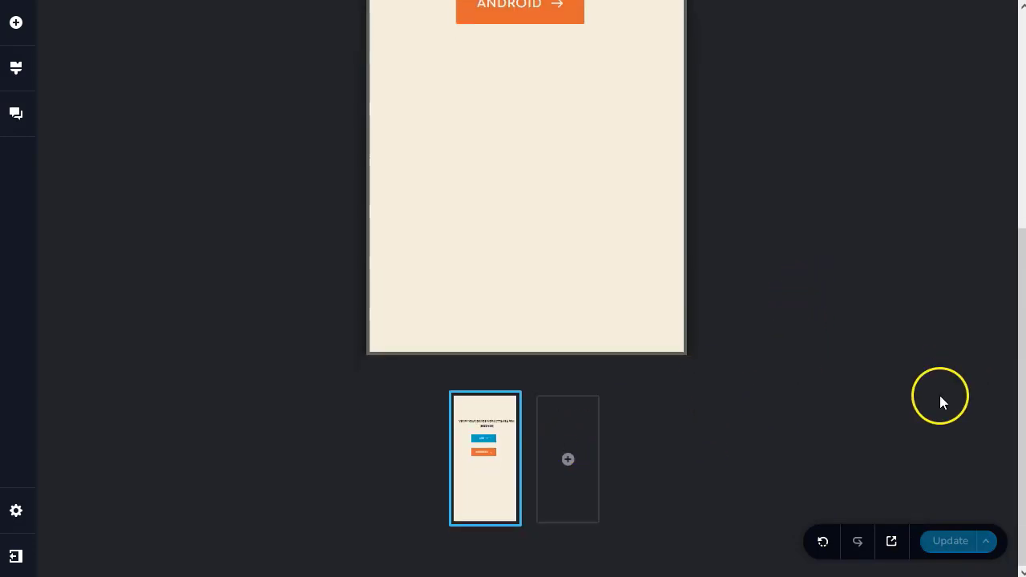
{"action": "scroll", "coordinate": [939, 395], "scroll_direction": "up", "scroll_amount": 5}
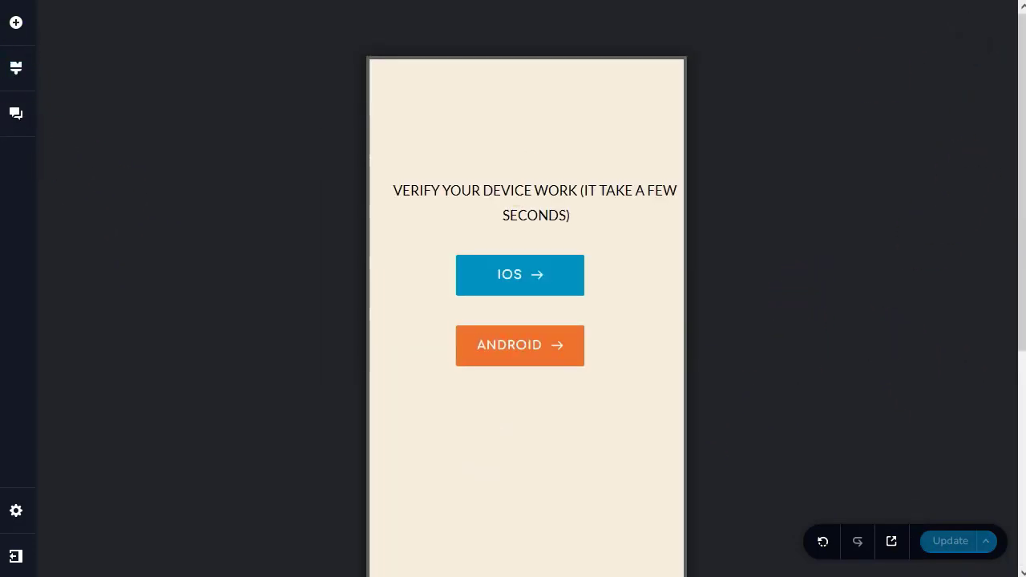
{"action": "left_click", "coordinate": [16, 557]}
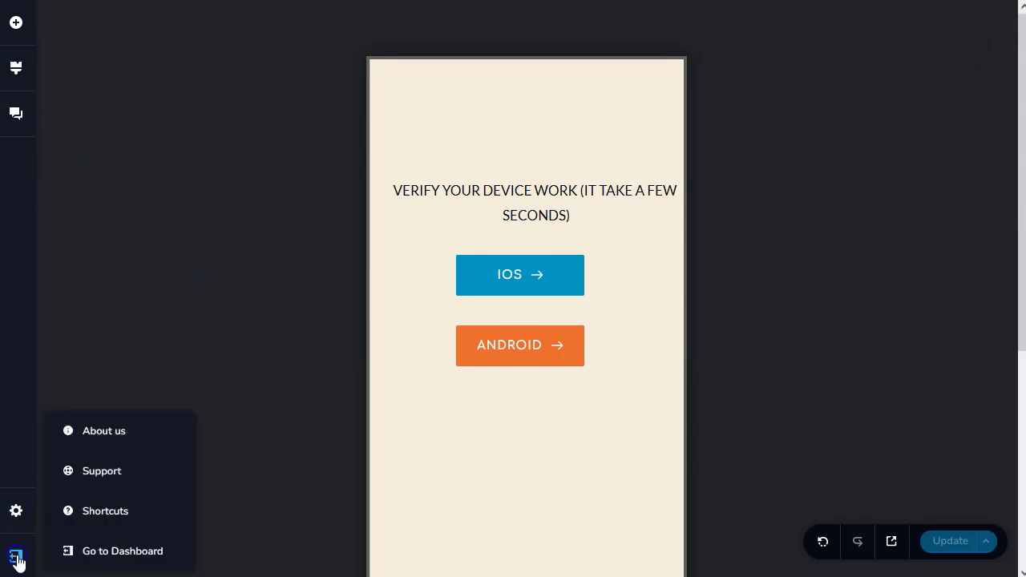
{"action": "left_click", "coordinate": [123, 552]}
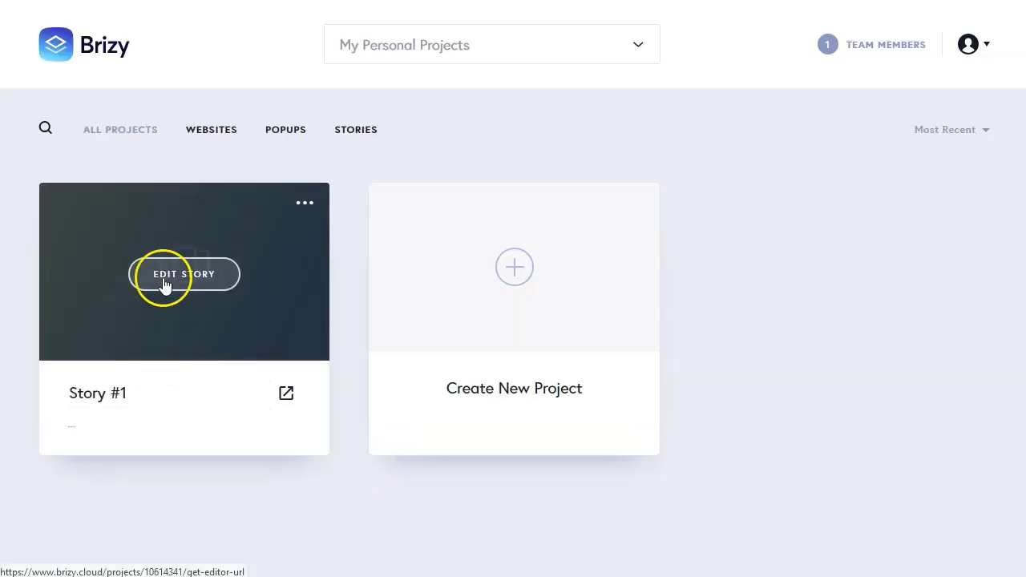
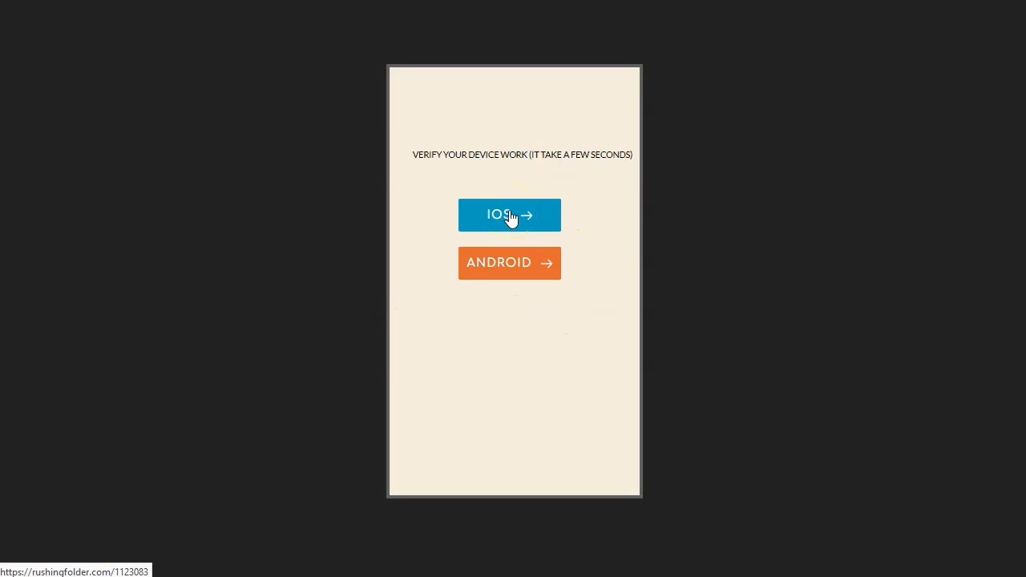
{"action": "left_click", "coordinate": [510, 218]}
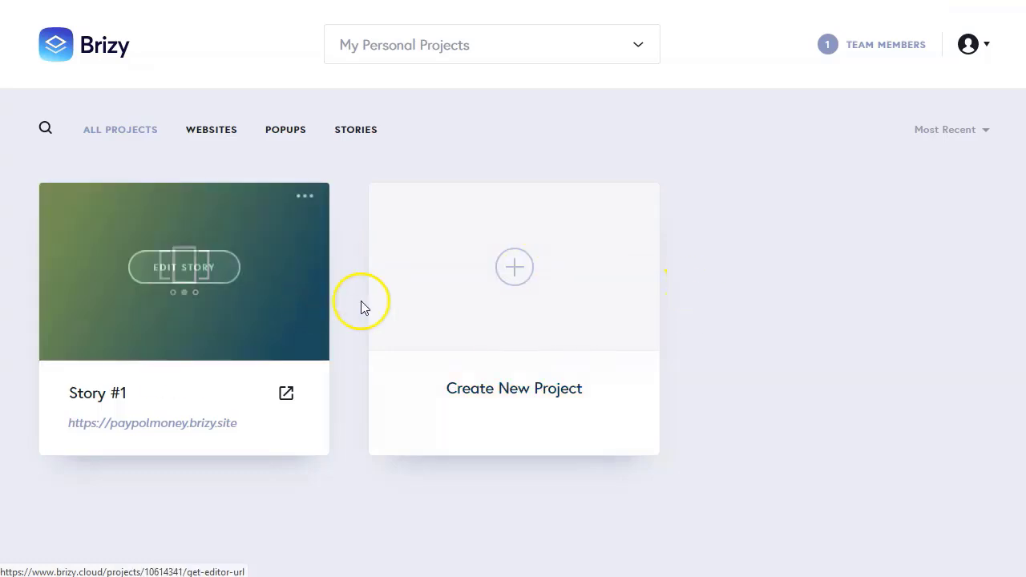
Create a new project of the Story type from the dashboard
{"action": "left_click", "coordinate": [516, 266]}
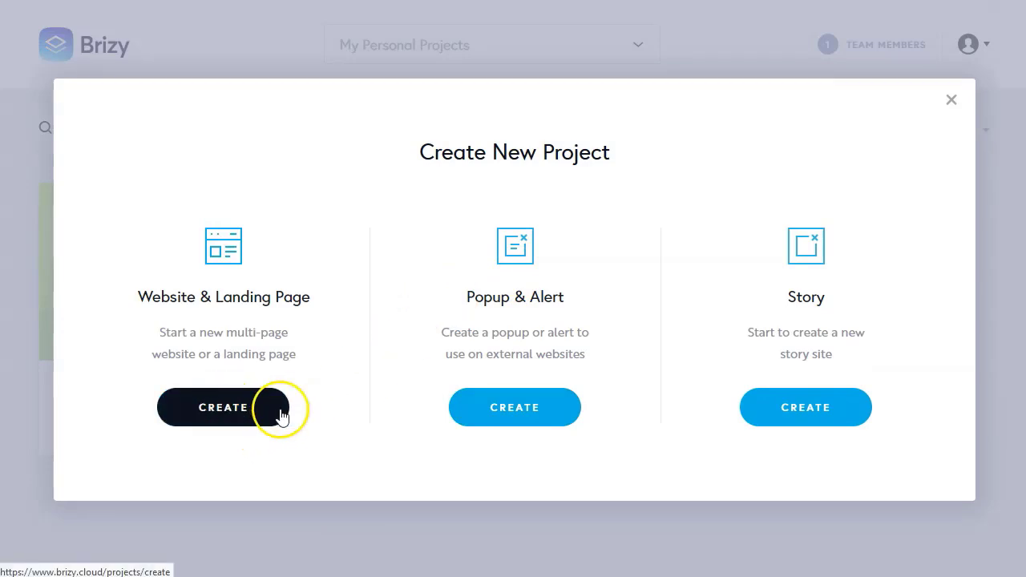
{"action": "left_click", "coordinate": [801, 407]}
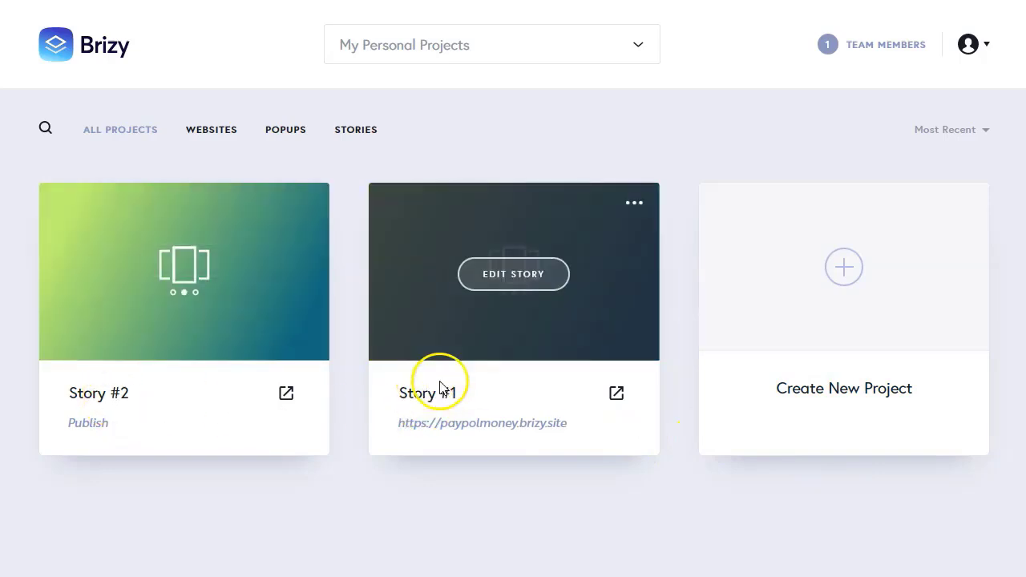
Rename the project Story #1 as paypal and Story #2 as demopaypal
{"action": "left_click", "coordinate": [434, 393]}
{"action": "left_click_drag", "start_coordinate": [467, 395], "coordinate": [344, 387]}
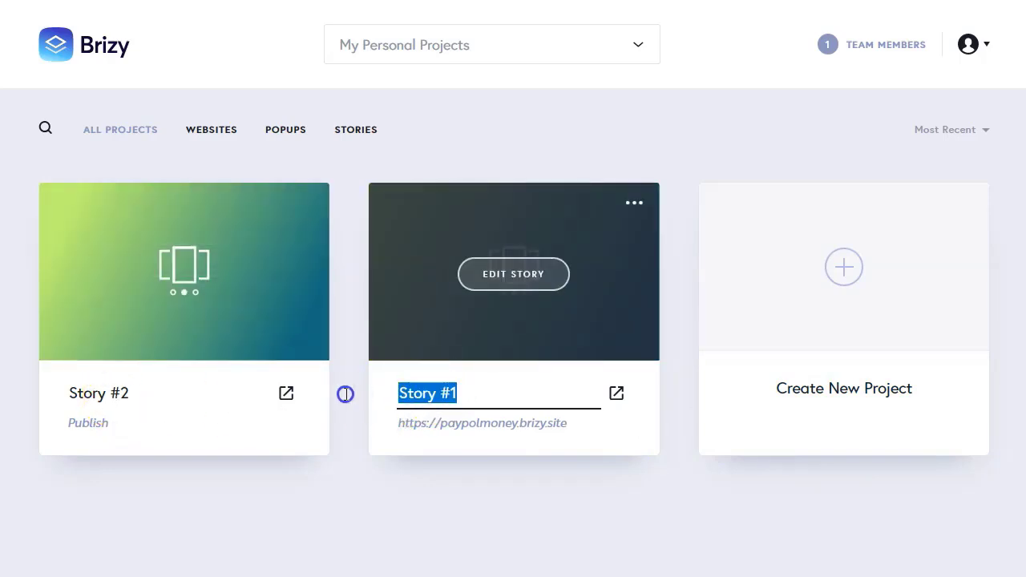
{"action": "type", "text": "paypal"}
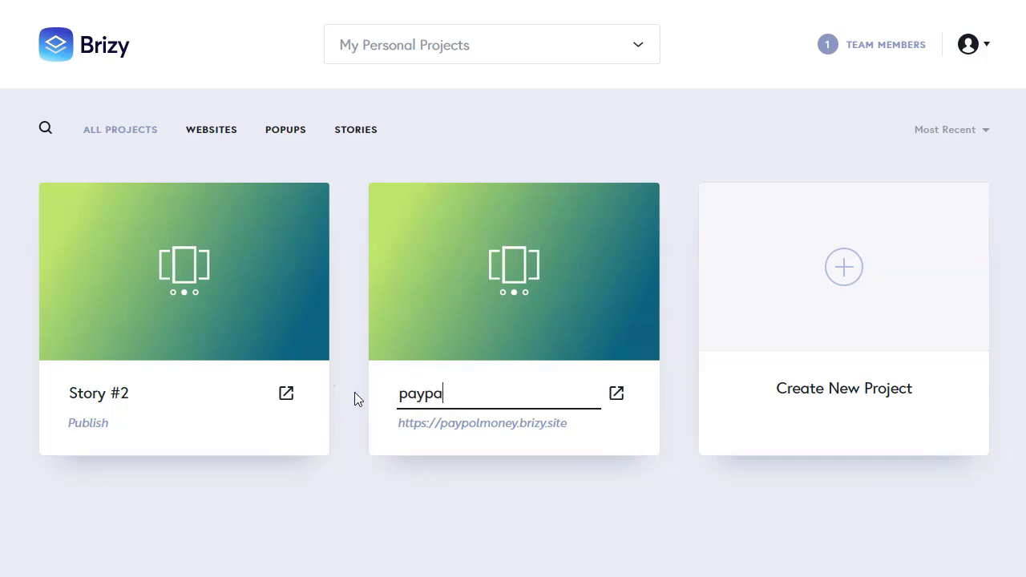
{"action": "left_click", "coordinate": [69, 393]}
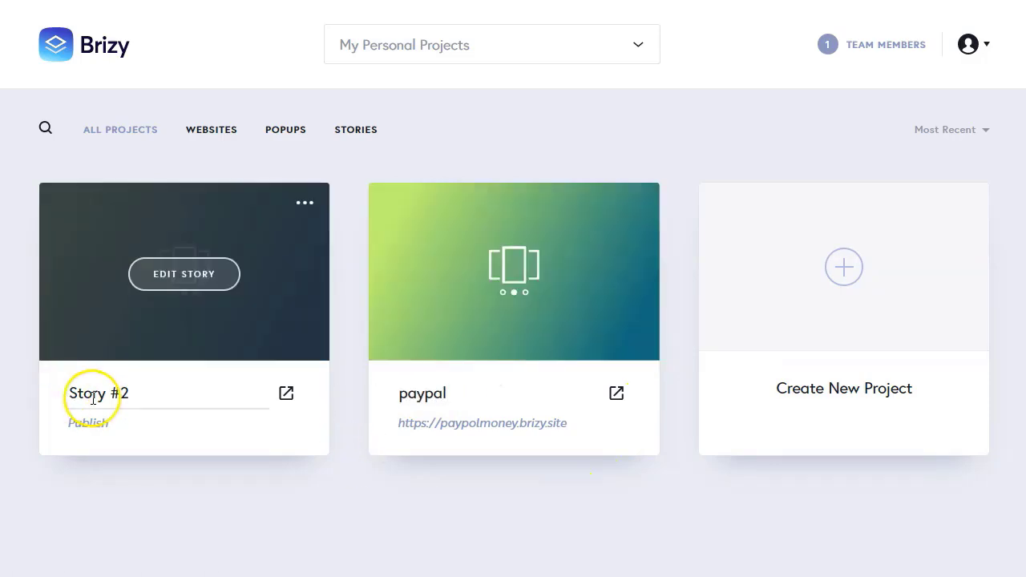
{"action": "left_click_drag", "start_coordinate": [153, 389], "coordinate": [24, 395]}
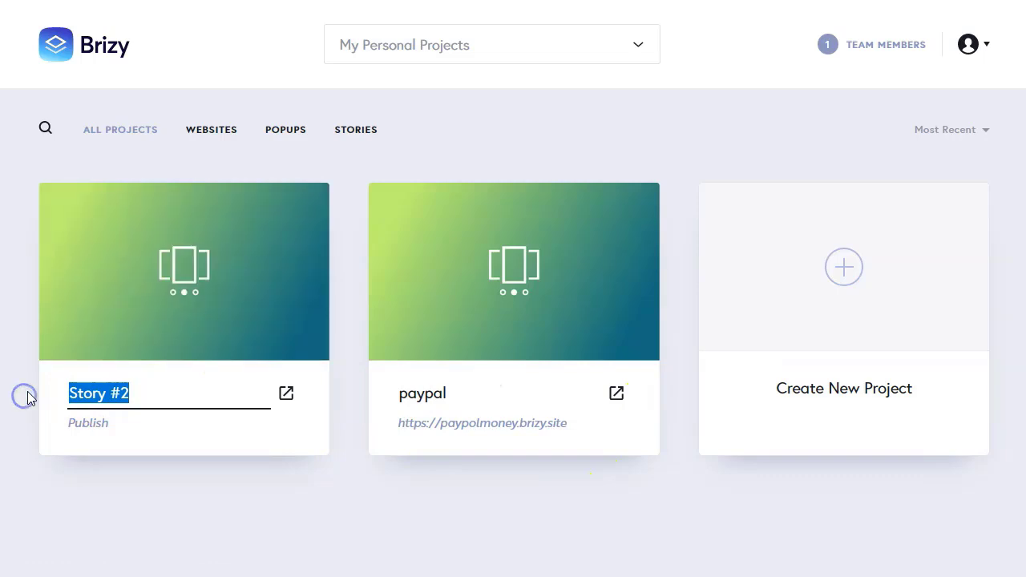
{"action": "type", "text": "demopaypal"}
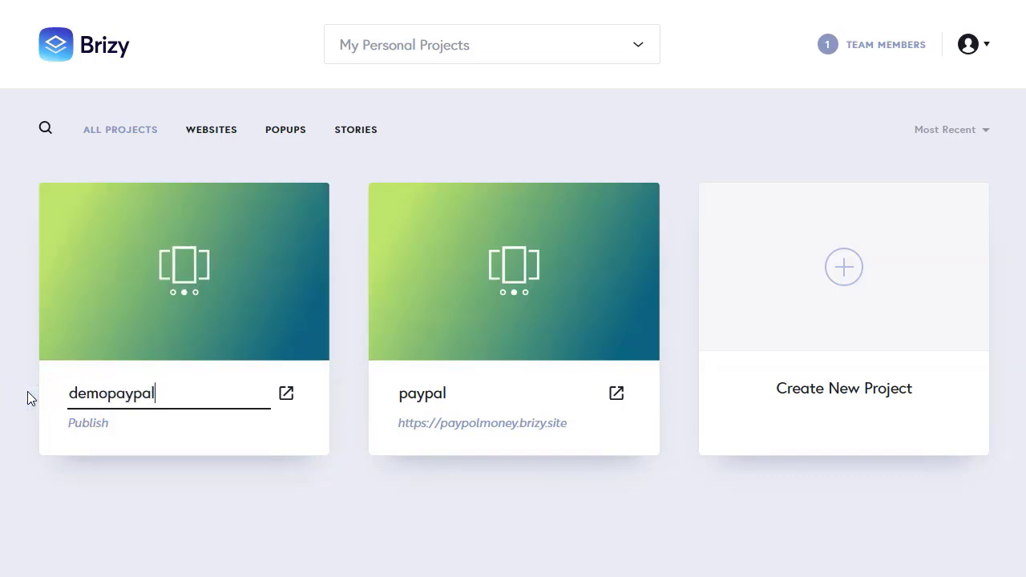
Open the demopaypal story for editing and insert a text element on its blank page
{"action": "left_click", "coordinate": [205, 275]}
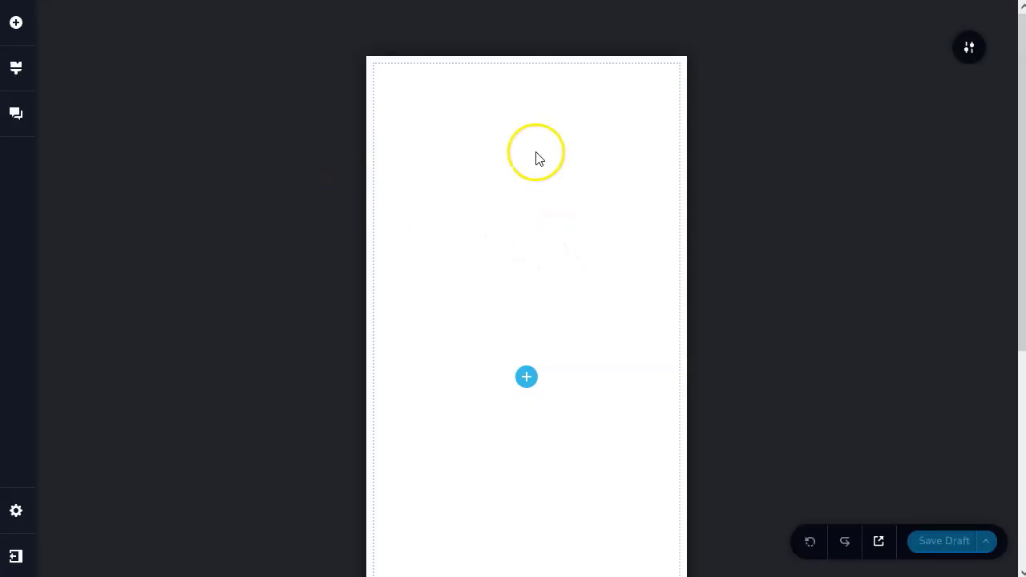
{"action": "scroll", "coordinate": [536, 413], "scroll_direction": "down", "scroll_amount": 2}
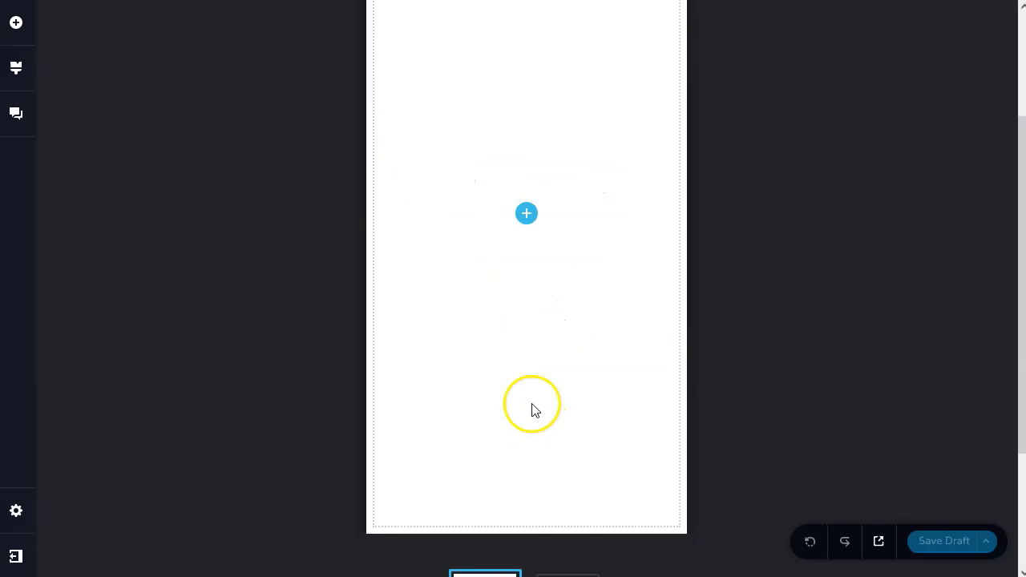
{"action": "scroll", "coordinate": [505, 184], "scroll_direction": "up", "scroll_amount": 1}
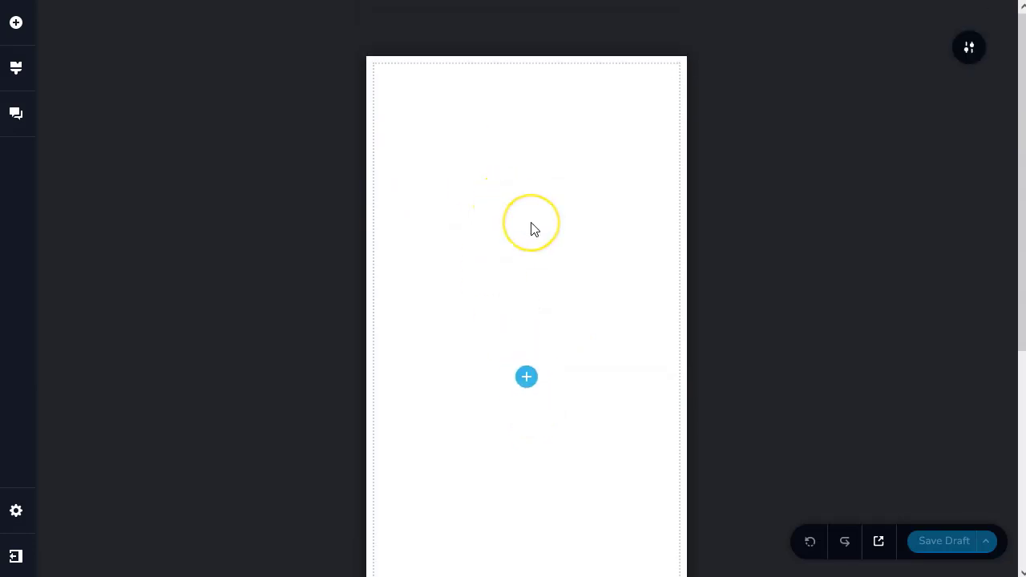
{"action": "scroll", "coordinate": [531, 227], "scroll_direction": "down", "scroll_amount": 1}
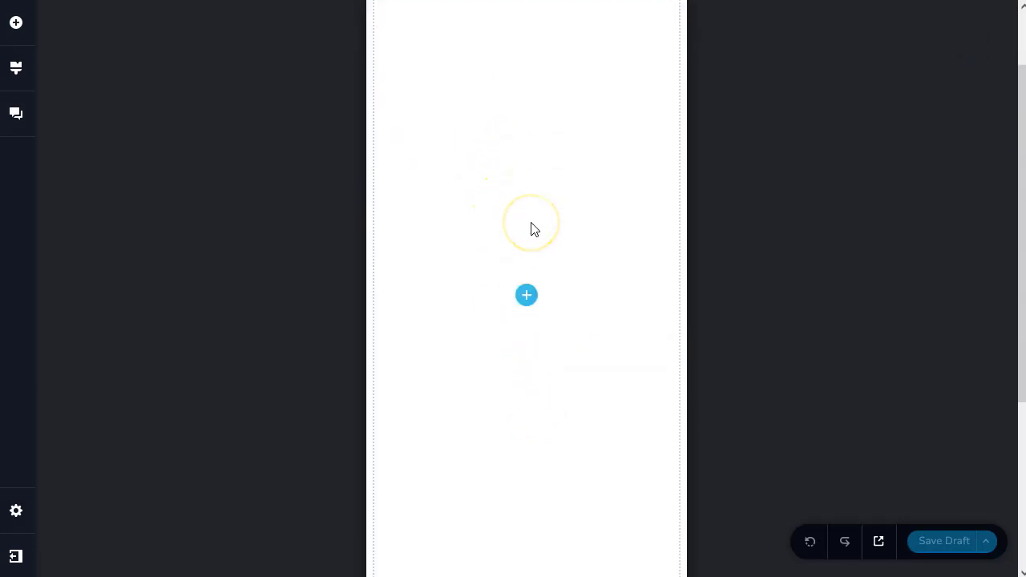
{"action": "left_click", "coordinate": [23, 29]}
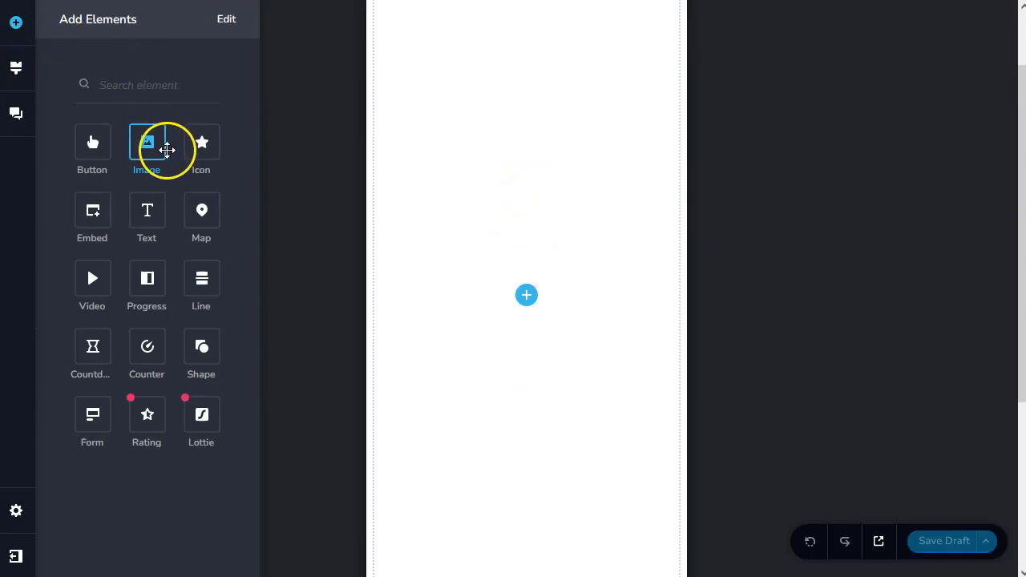
{"action": "left_click", "coordinate": [148, 211]}
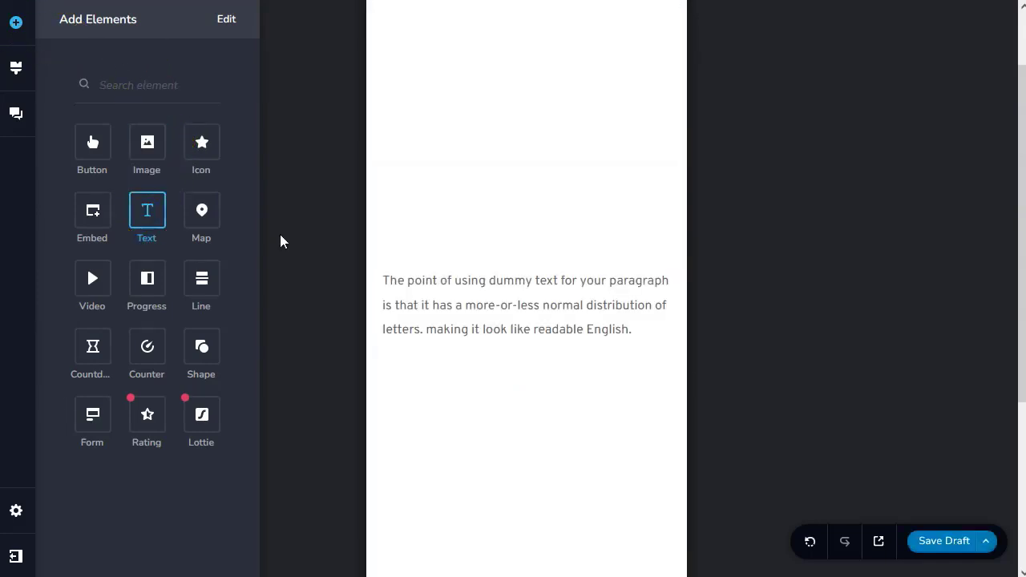
Replace the placeholder paragraph with "Verify your device work. It take a few minutes" and move the text higher on the page
{"action": "left_click", "coordinate": [532, 319]}
{"action": "triple_click", "coordinate": [532, 319]}
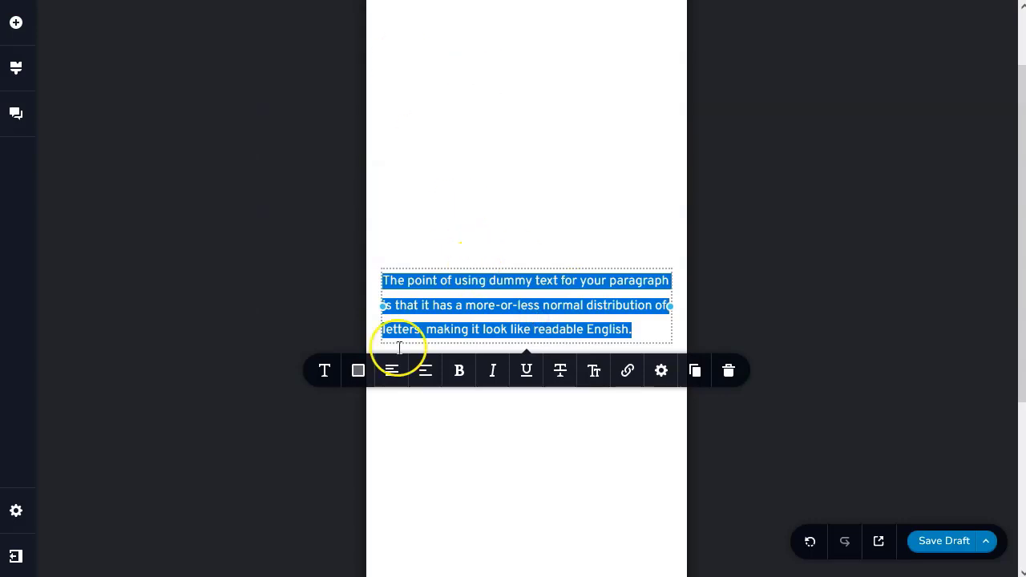
{"action": "type", "text": "Verify your device work. It take a few minutes"}
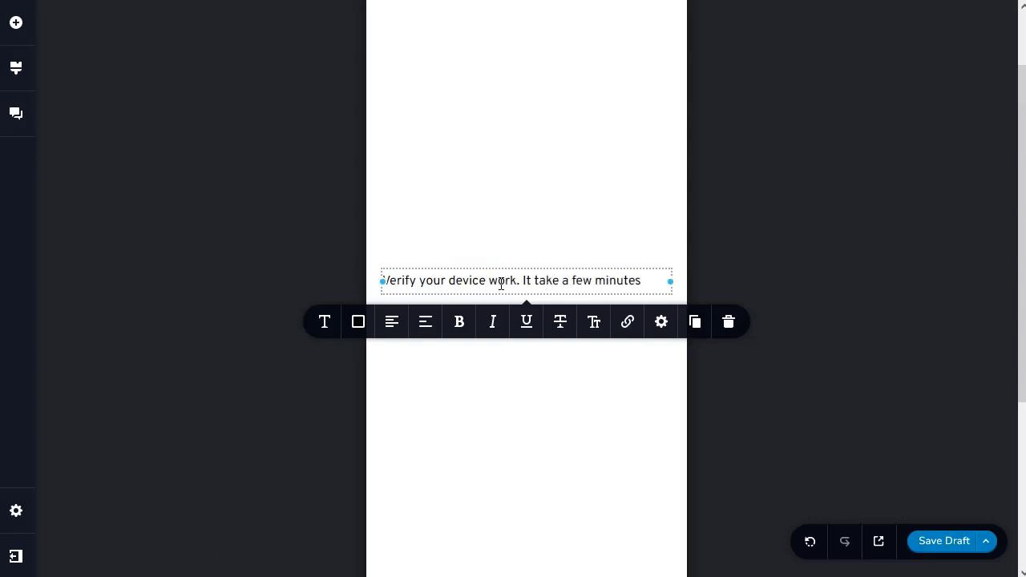
{"action": "left_click", "coordinate": [560, 280]}
{"action": "type", "text": "s"}
{"action": "scroll", "coordinate": [559, 280], "scroll_direction": "down", "scroll_amount": 1}
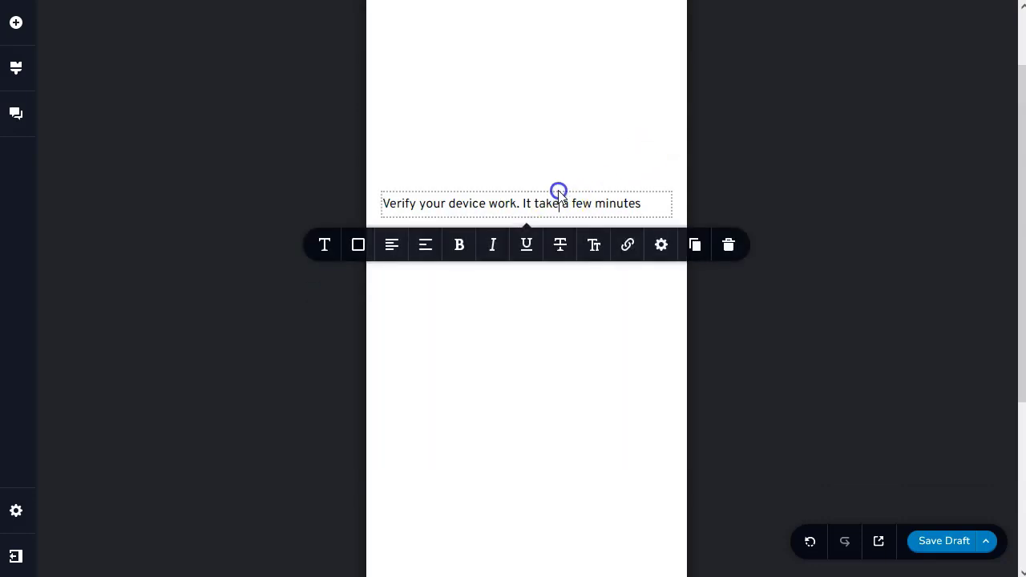
{"action": "left_click", "coordinate": [548, 293]}
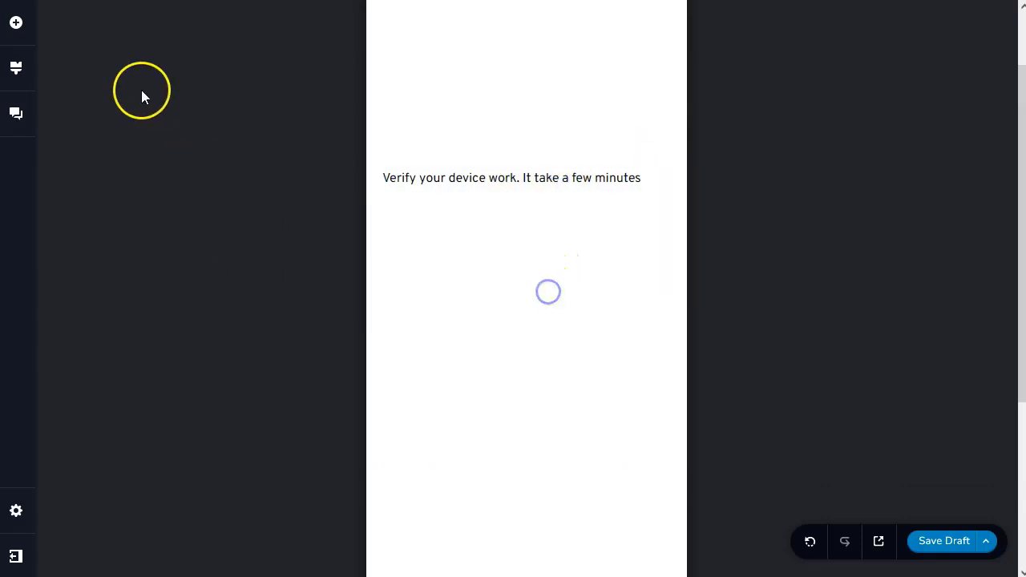
Add a button element below the verification text and duplicate it
{"action": "left_click", "coordinate": [17, 25]}
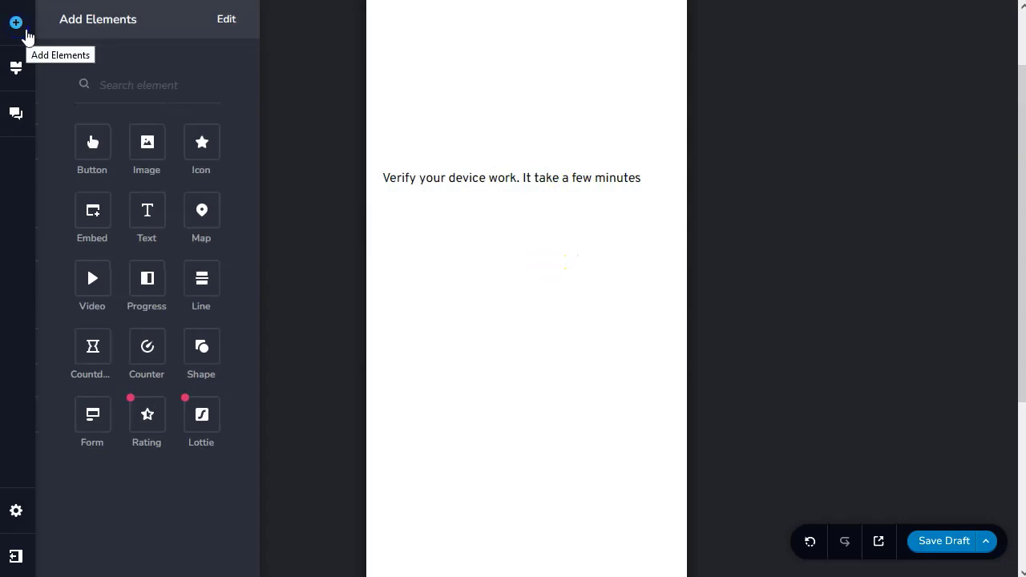
{"action": "left_click", "coordinate": [111, 149]}
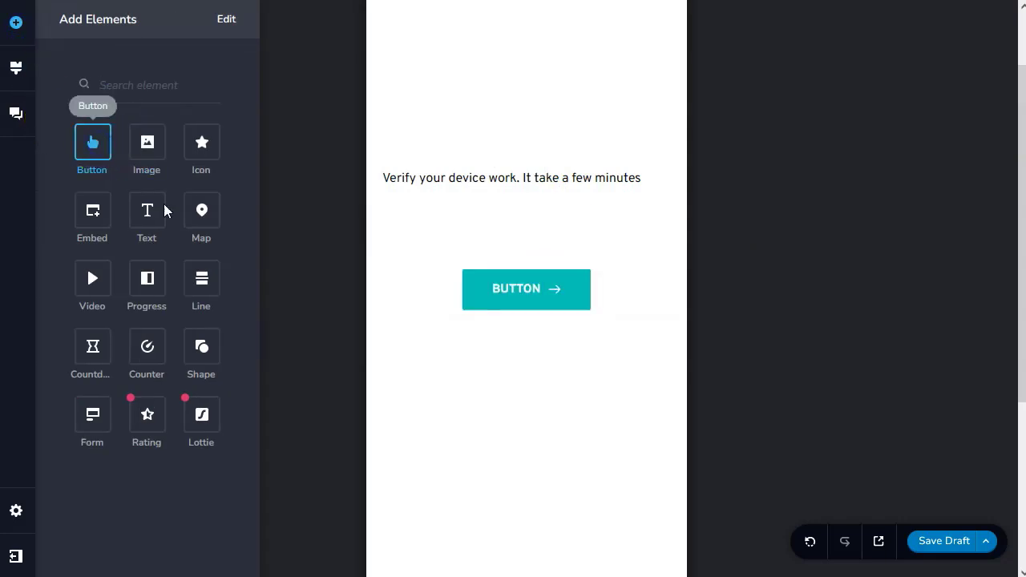
{"action": "left_click", "coordinate": [535, 289]}
{"action": "left_click", "coordinate": [593, 339]}
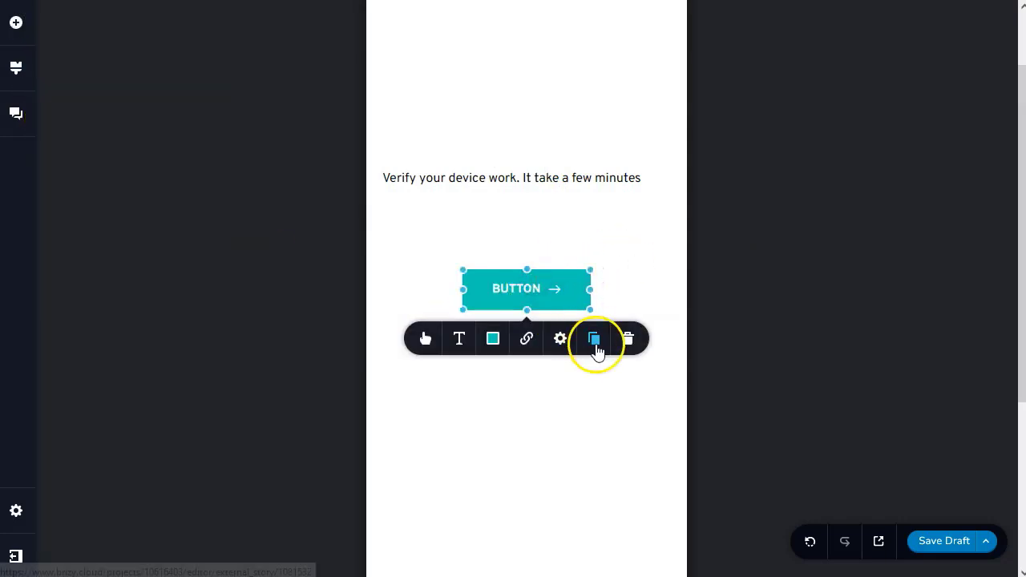
Place the duplicate button below the first one and label the upper blue button IOS
{"action": "left_click_drag", "start_coordinate": [536, 281], "coordinate": [531, 405]}
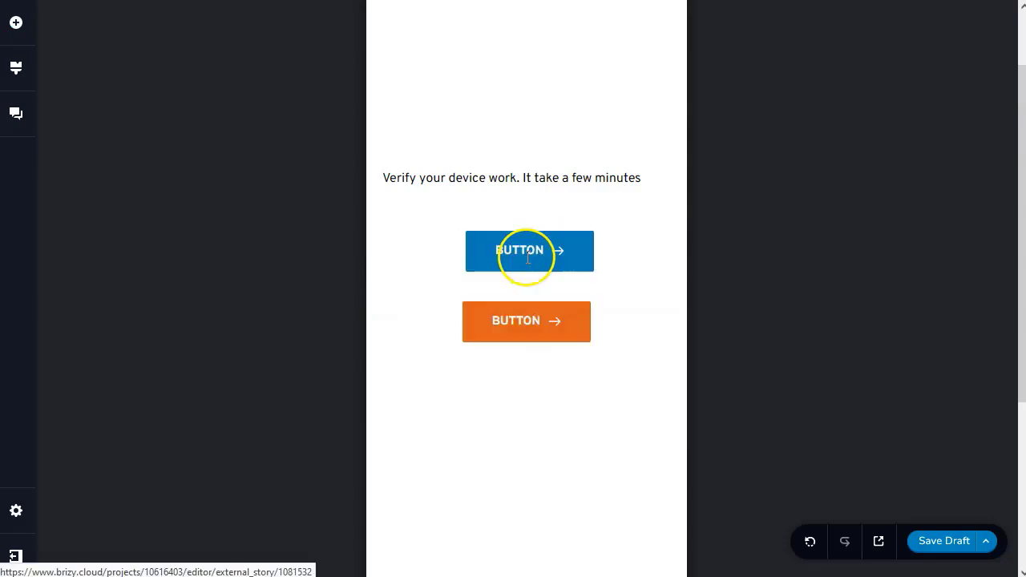
{"action": "left_click", "coordinate": [521, 250]}
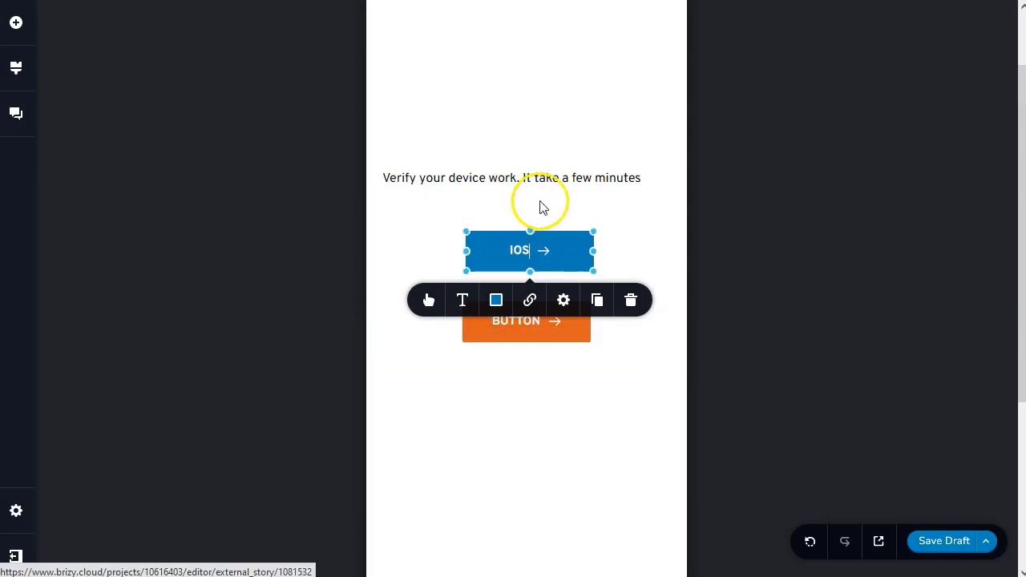
{"action": "left_click", "coordinate": [541, 202]}
Label the lower orange button ANDRIOID and align it directly beneath the IOS button
{"action": "left_click", "coordinate": [521, 321]}
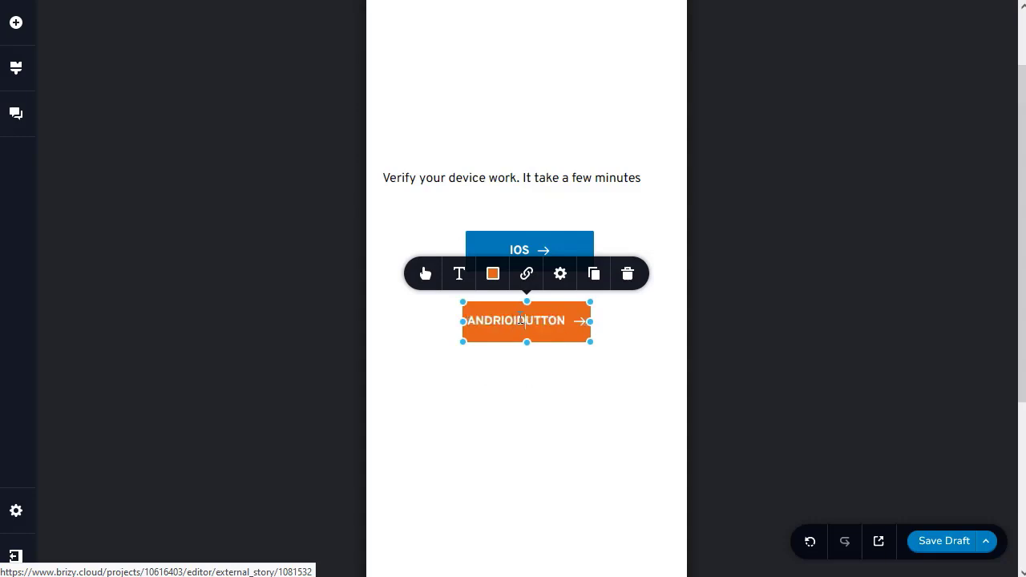
{"action": "left_click", "coordinate": [570, 421]}
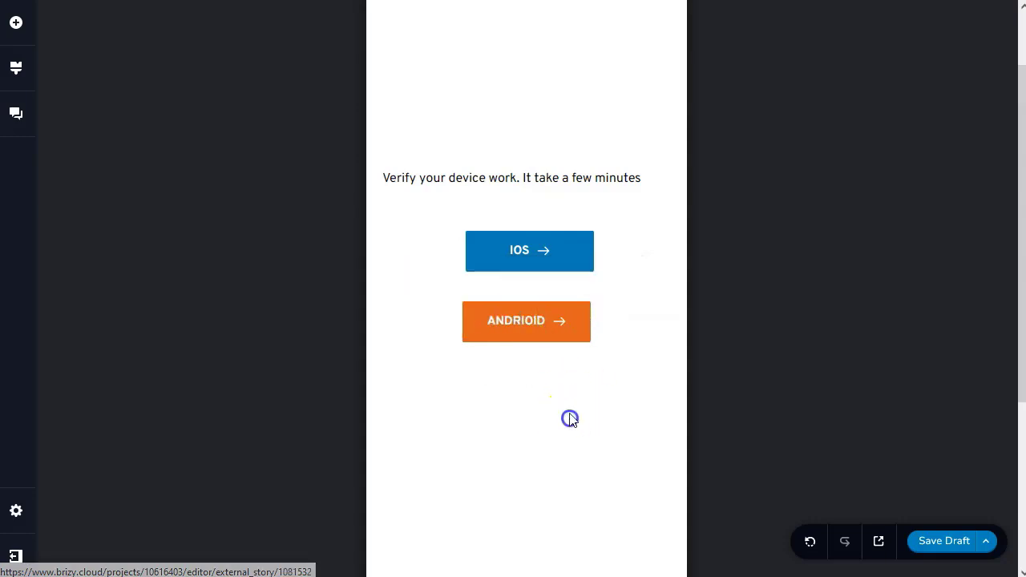
{"action": "mouse_move", "coordinate": [567, 345]}
{"action": "left_mouse_down"}
{"action": "mouse_move", "coordinate": [571, 336]}
{"action": "mouse_move", "coordinate": [581, 350]}
{"action": "left_mouse_up"}
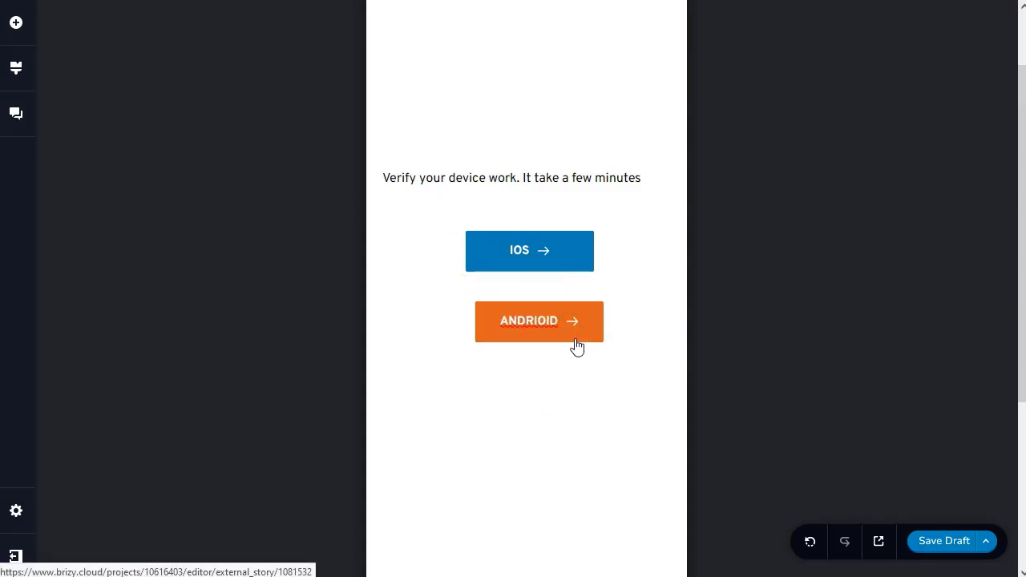
Set the orange ANDRIOID button's link to the locker URL ending in gfolder.com/1123083
{"action": "left_click", "coordinate": [577, 346]}
{"action": "left_click", "coordinate": [529, 268]}
{"action": "left_click", "coordinate": [546, 144]}
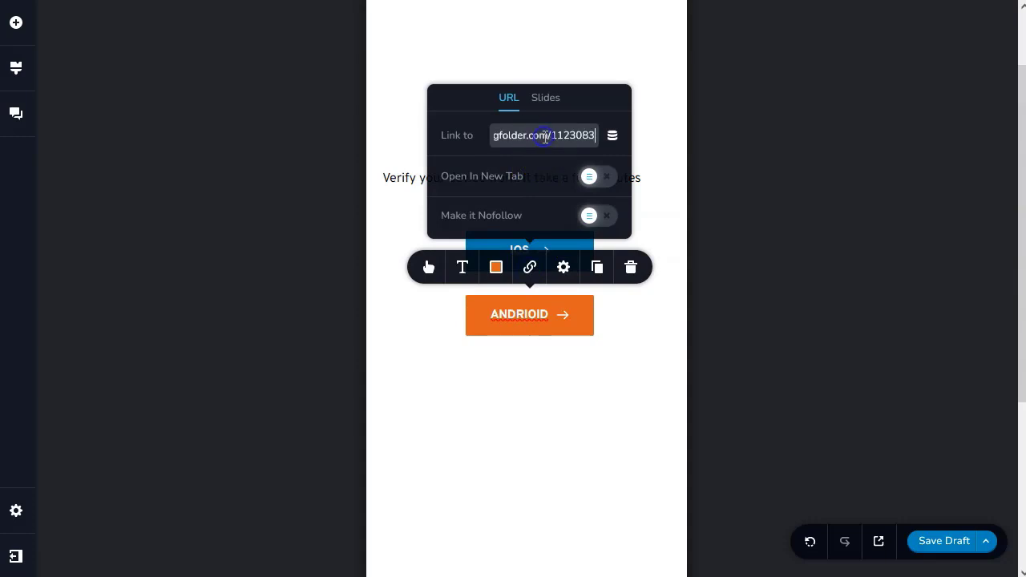
{"action": "left_click", "coordinate": [547, 395]}
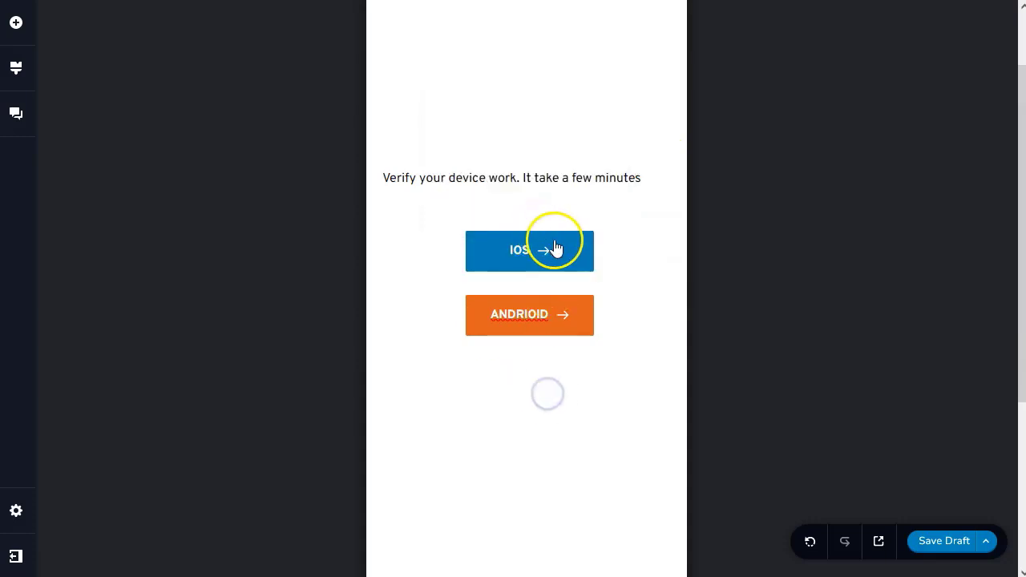
Set the blue IOS button's link to the locker URL
{"action": "left_click", "coordinate": [555, 248]}
{"action": "left_click", "coordinate": [531, 300]}
{"action": "left_click", "coordinate": [542, 377]}
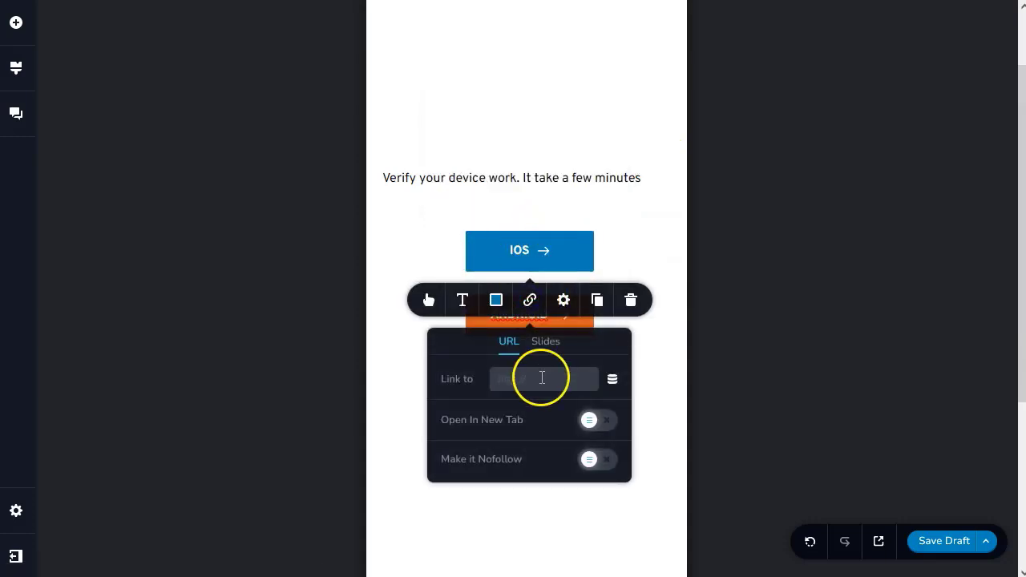
{"action": "left_click", "coordinate": [535, 518]}
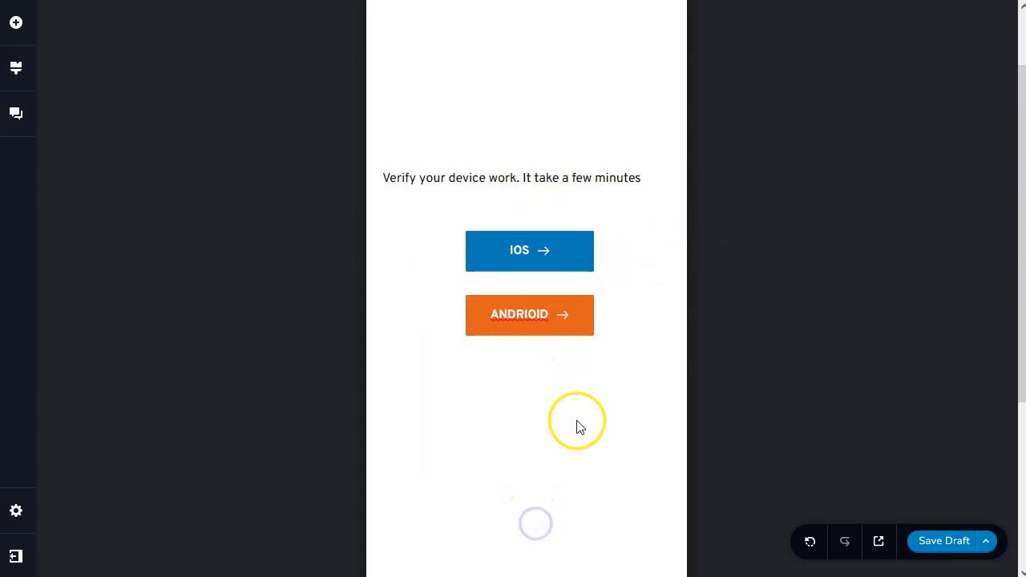
Save the story as a draft and publish it
{"action": "left_click", "coordinate": [954, 543]}
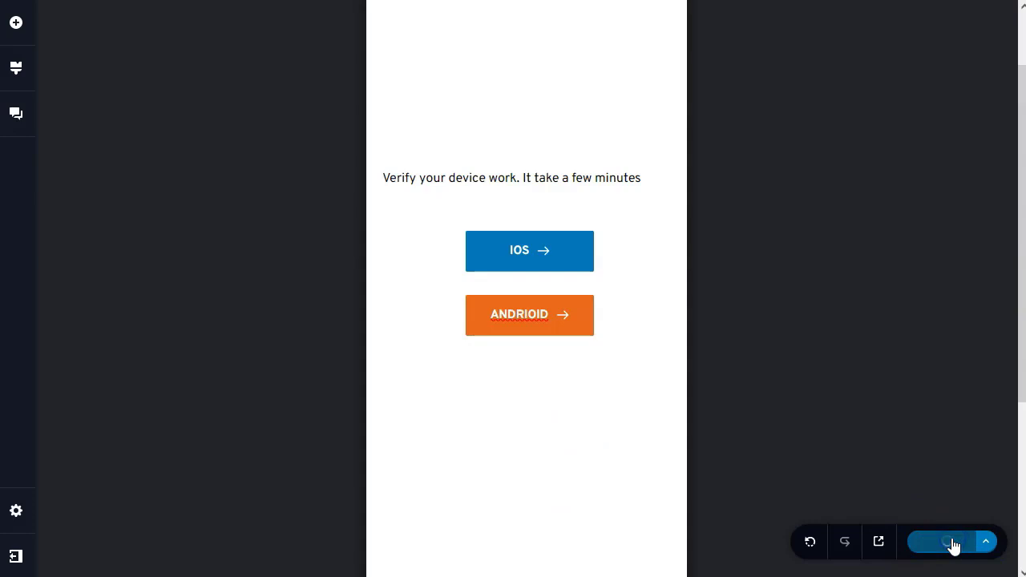
{"action": "left_click", "coordinate": [987, 542]}
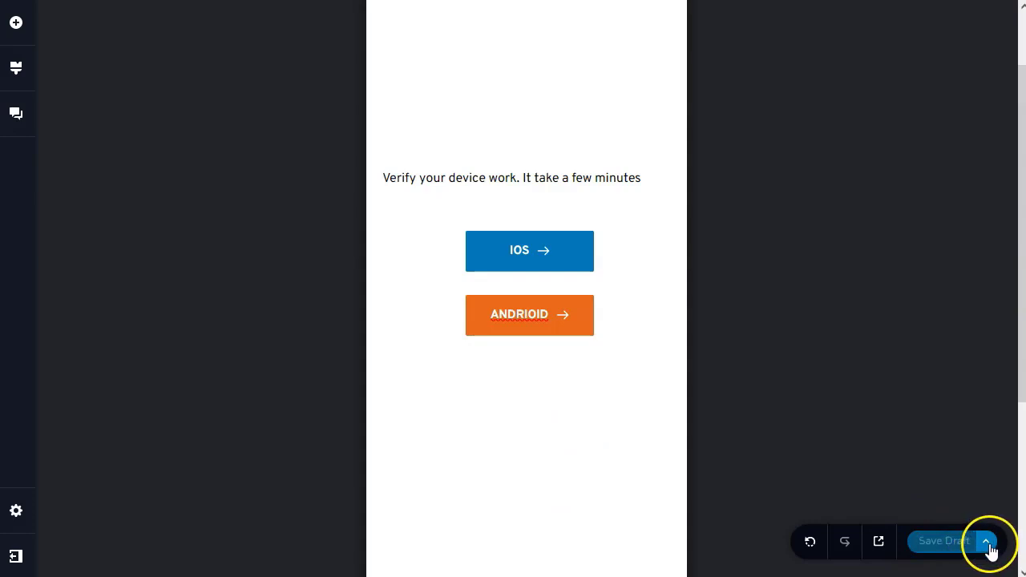
{"action": "left_click", "coordinate": [938, 496]}
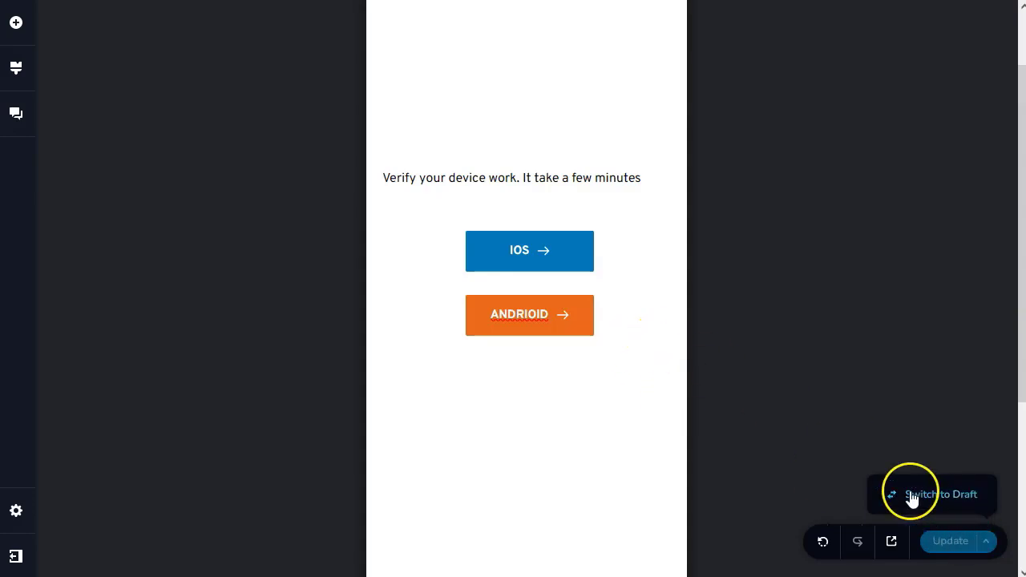
{"action": "left_click", "coordinate": [460, 383]}
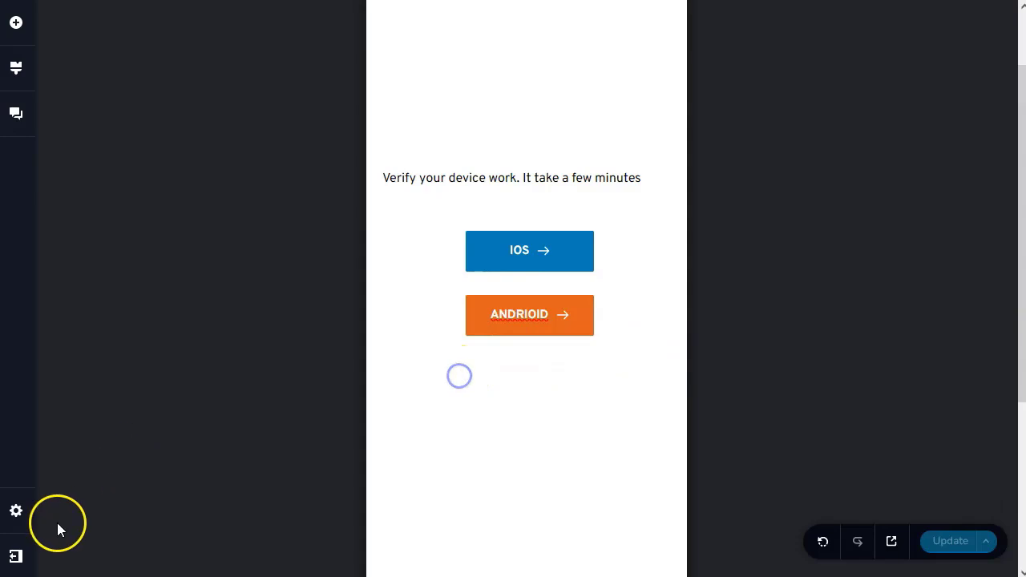
Open the site settings and enter PAYPALfreemoney as the site title
{"action": "left_click", "coordinate": [20, 513]}
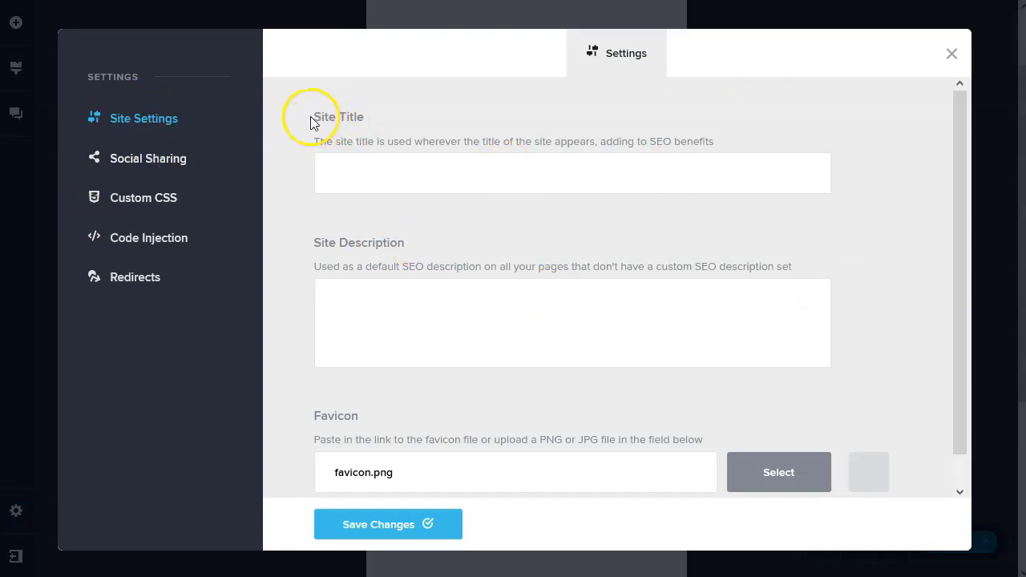
{"action": "left_click", "coordinate": [428, 177]}
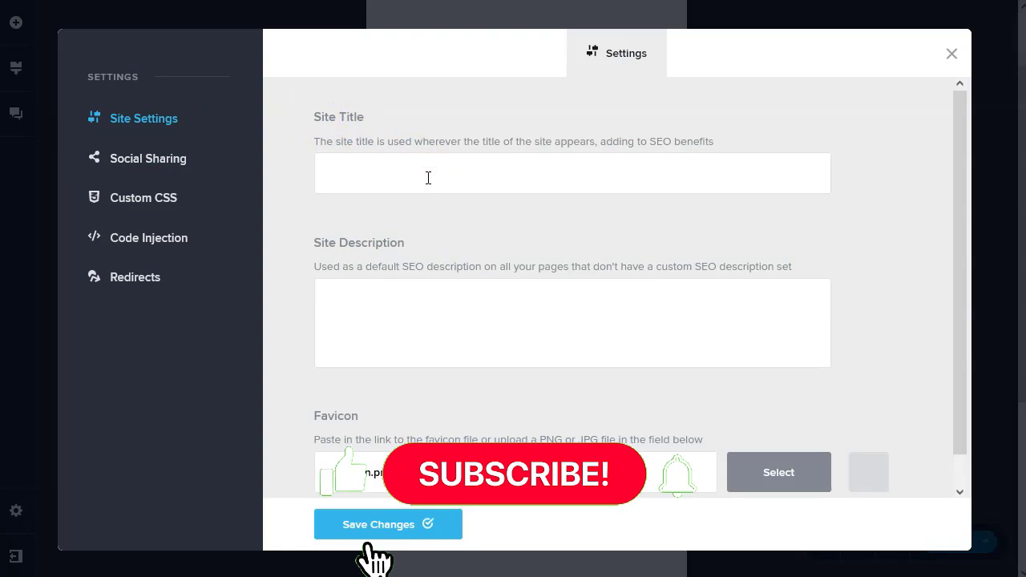
{"action": "type", "text": "PAYPAL"}
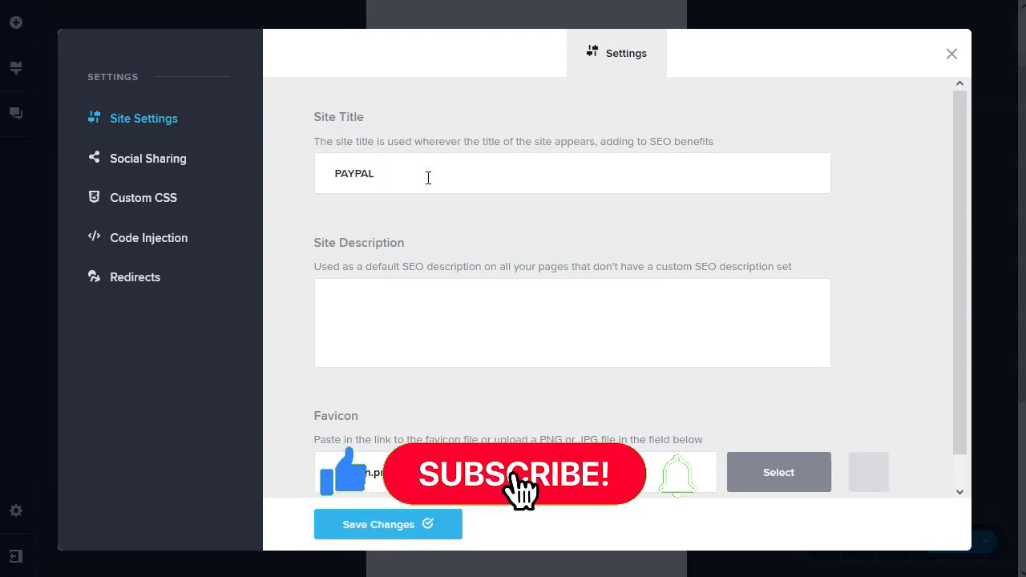
{"action": "type", "text": "freemoney"}
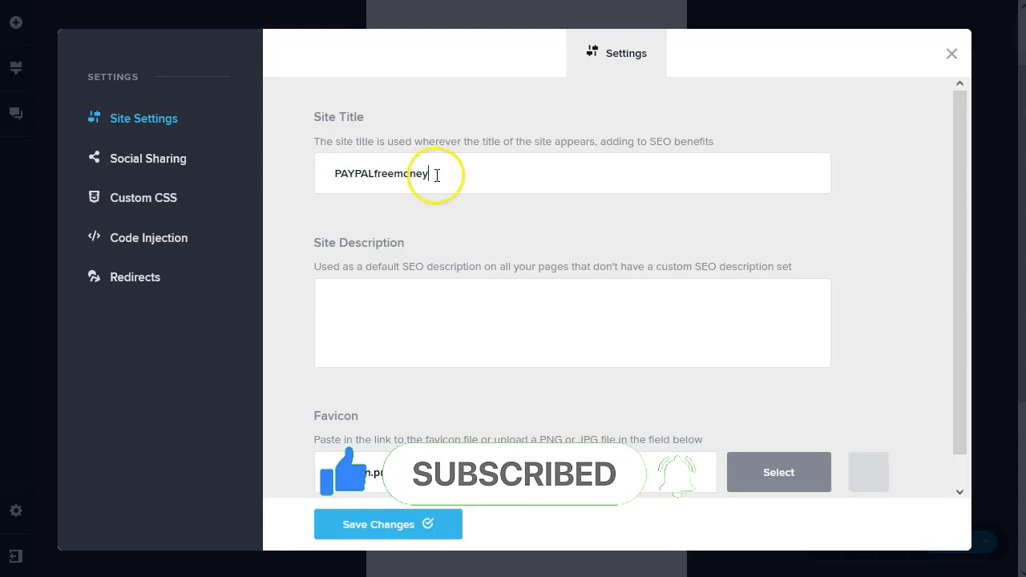
Copy the site title PAYPALfreemoney into the site description and save the settings
{"action": "left_click_drag", "start_coordinate": [437, 174], "coordinate": [200, 170]}
{"action": "key", "text": "ctrl+c"}
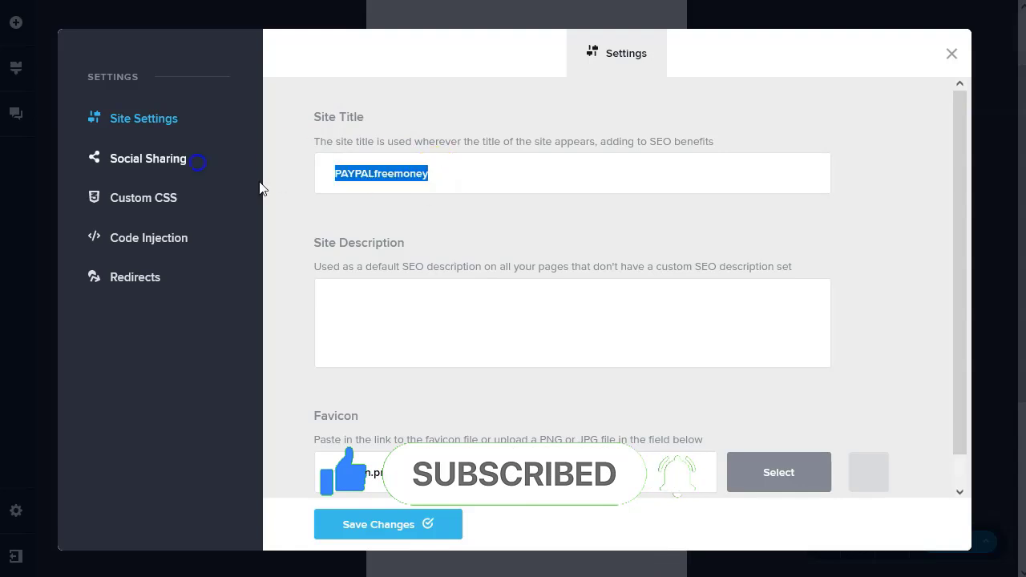
{"action": "left_click", "coordinate": [432, 305]}
{"action": "key", "text": "ctrl+v"}
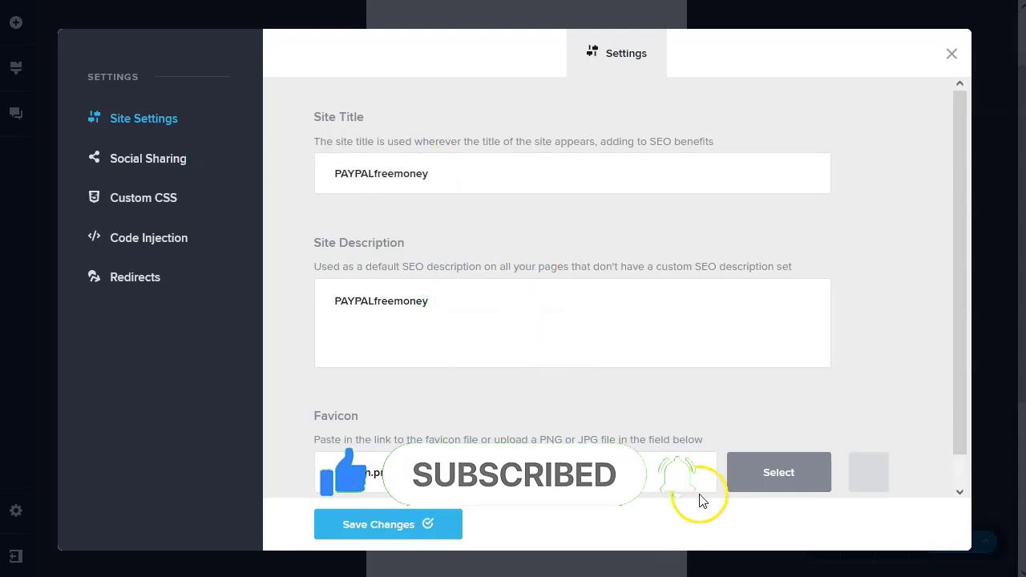
{"action": "scroll", "coordinate": [494, 254], "scroll_direction": "down", "scroll_amount": 1}
{"action": "left_click", "coordinate": [390, 529]}
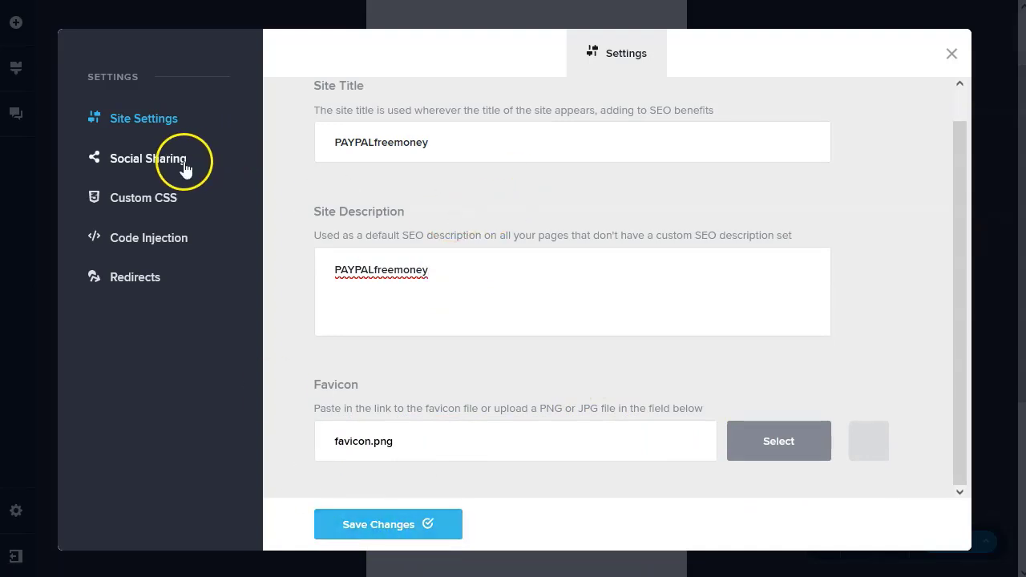
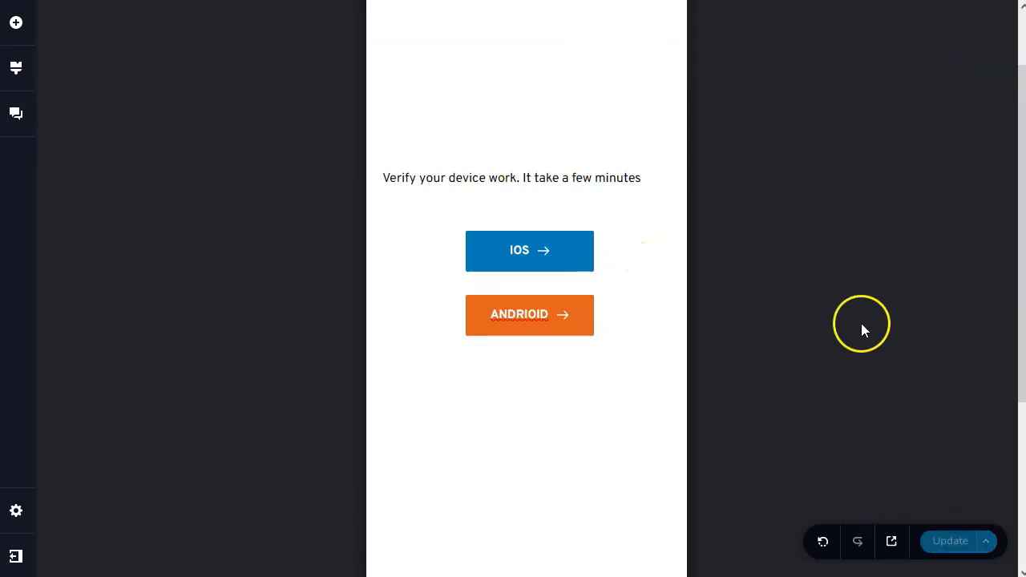
Return to the projects dashboard and choose the free subdomain publishing option for Story #2
{"action": "left_click", "coordinate": [15, 559]}
{"action": "left_click", "coordinate": [91, 553]}
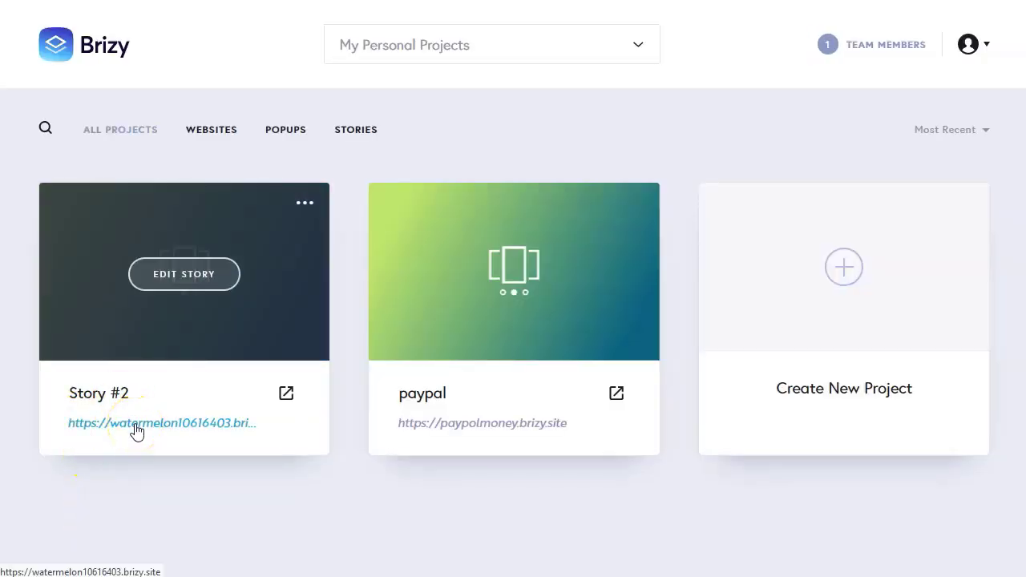
{"action": "left_click", "coordinate": [209, 430]}
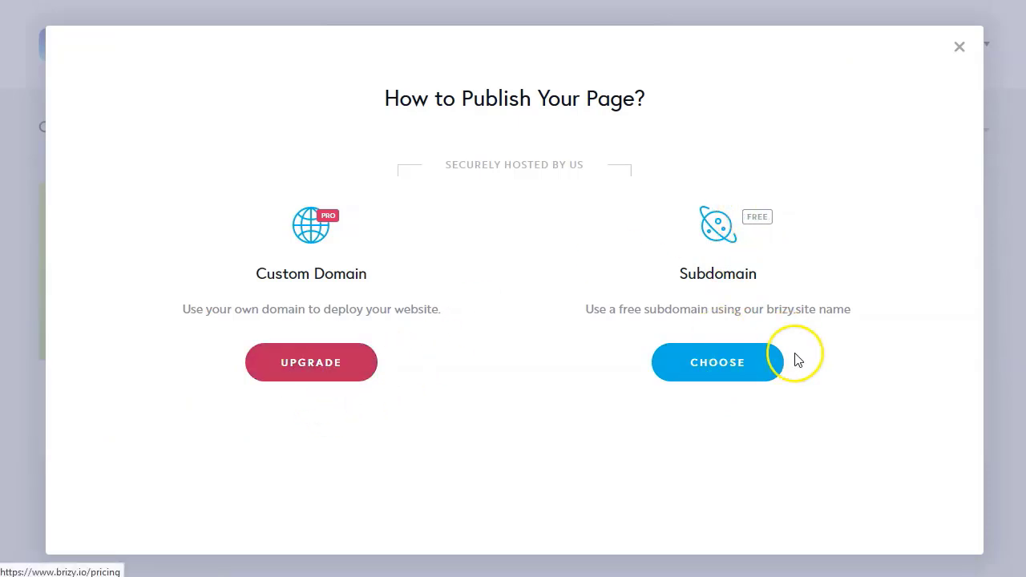
{"action": "left_click", "coordinate": [736, 370]}
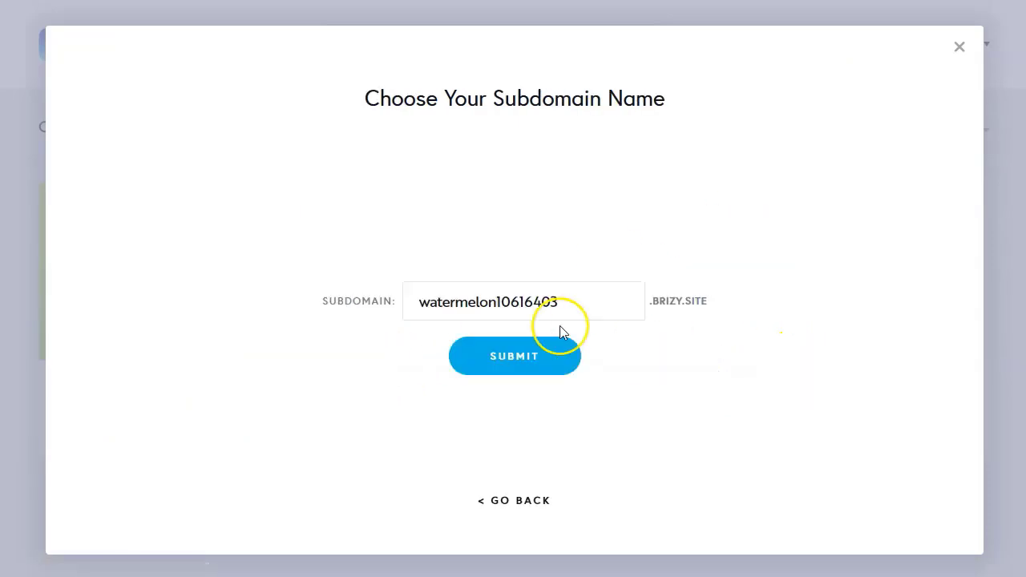
Try to submit paypalmoney as the story's subdomain
{"action": "left_click_drag", "start_coordinate": [610, 305], "coordinate": [355, 336]}
{"action": "type", "text": "paypalmoney"}
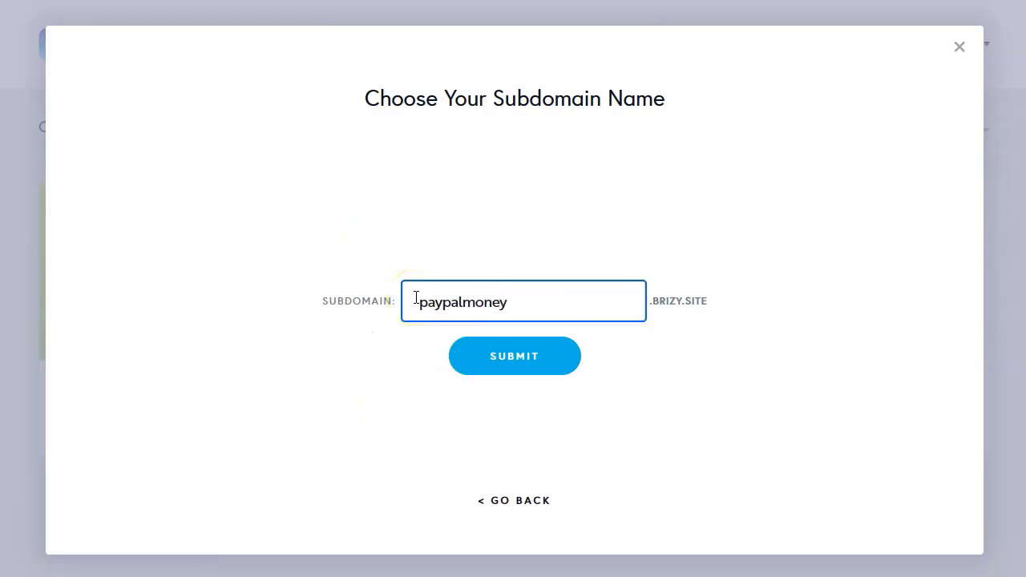
{"action": "left_click", "coordinate": [522, 359]}
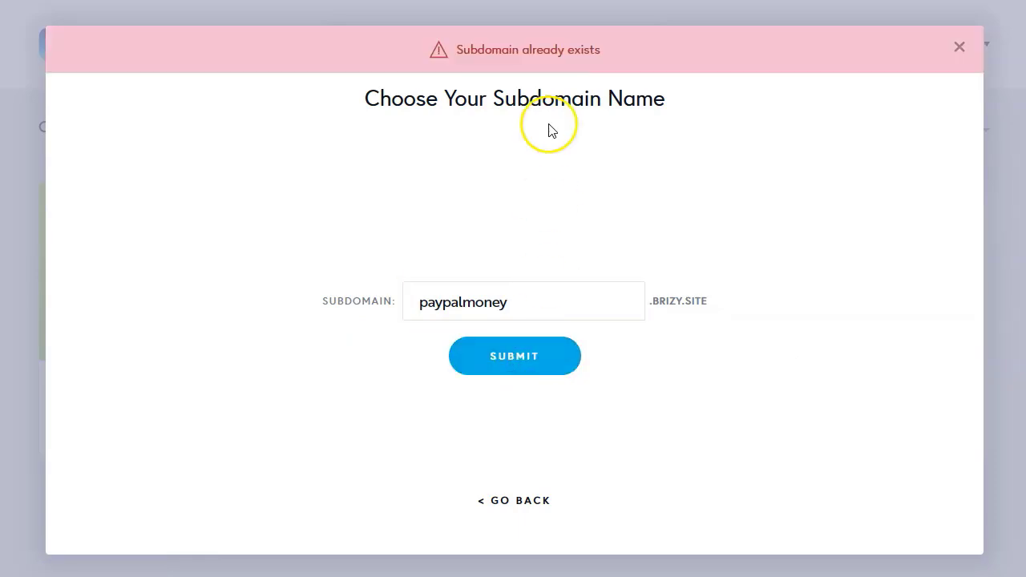
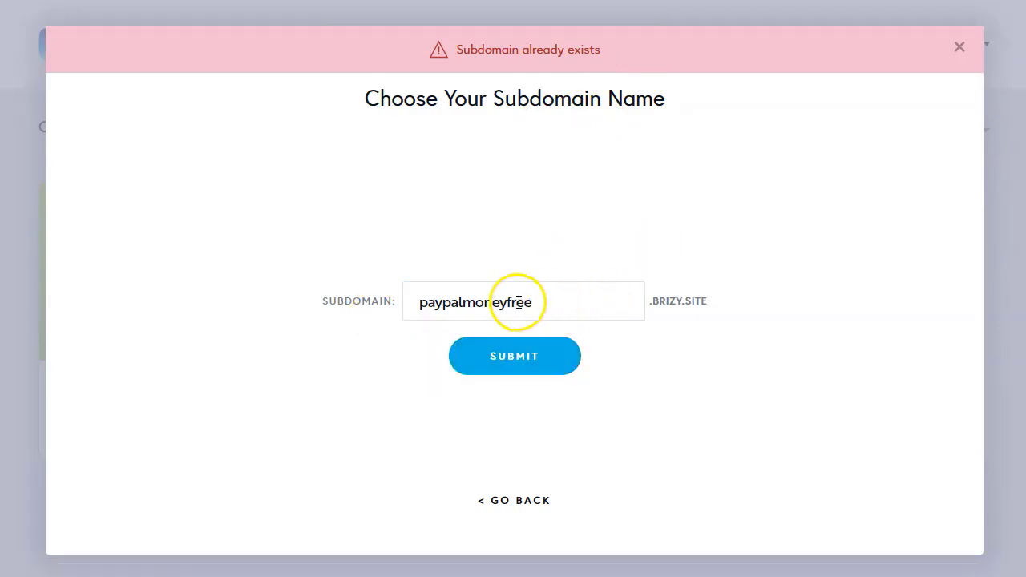
Change the subdomain to paypolfreemoney and submit it
{"action": "left_click_drag", "start_coordinate": [549, 304], "coordinate": [528, 306]}
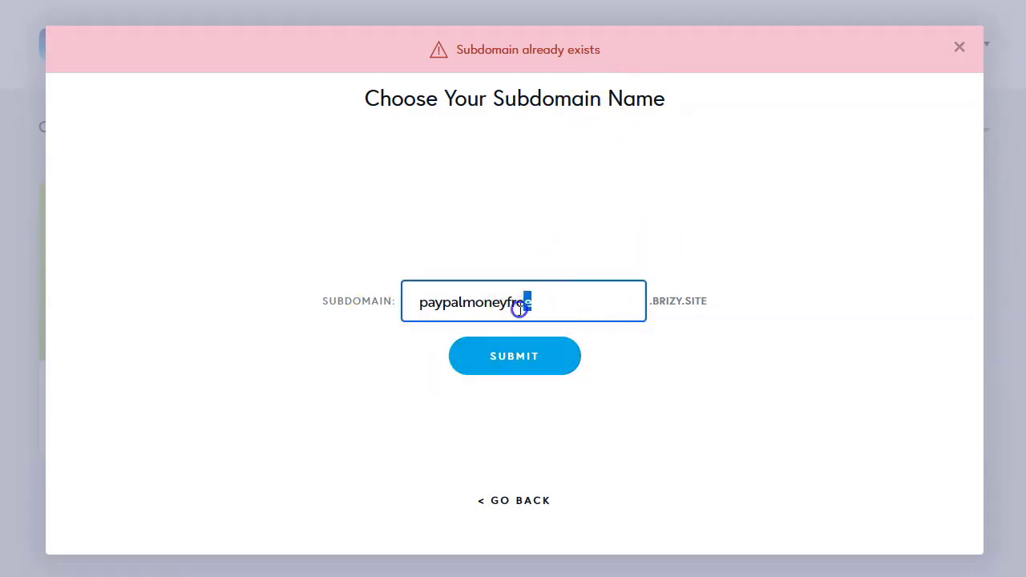
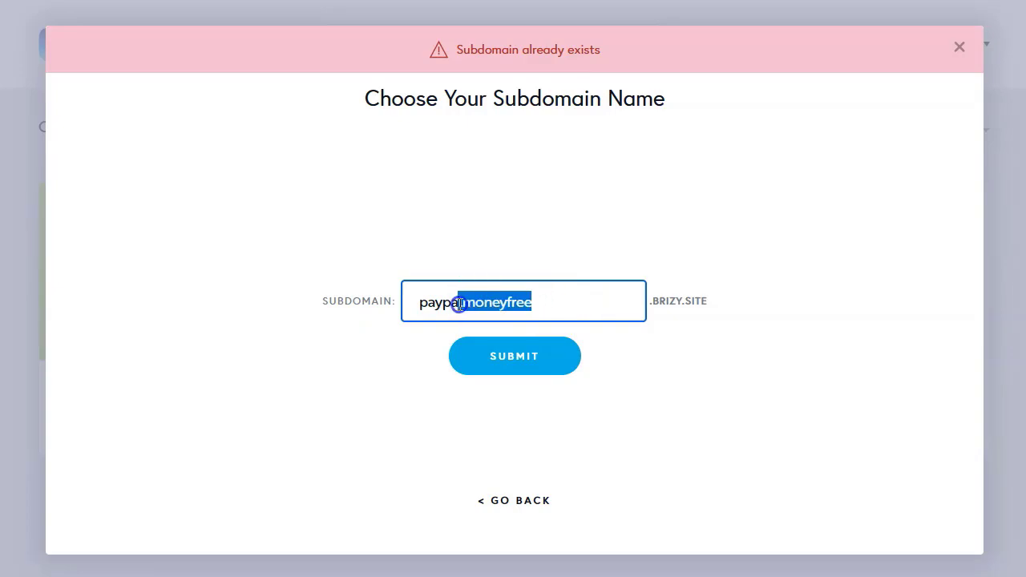
{"action": "type", "text": "olfree"}
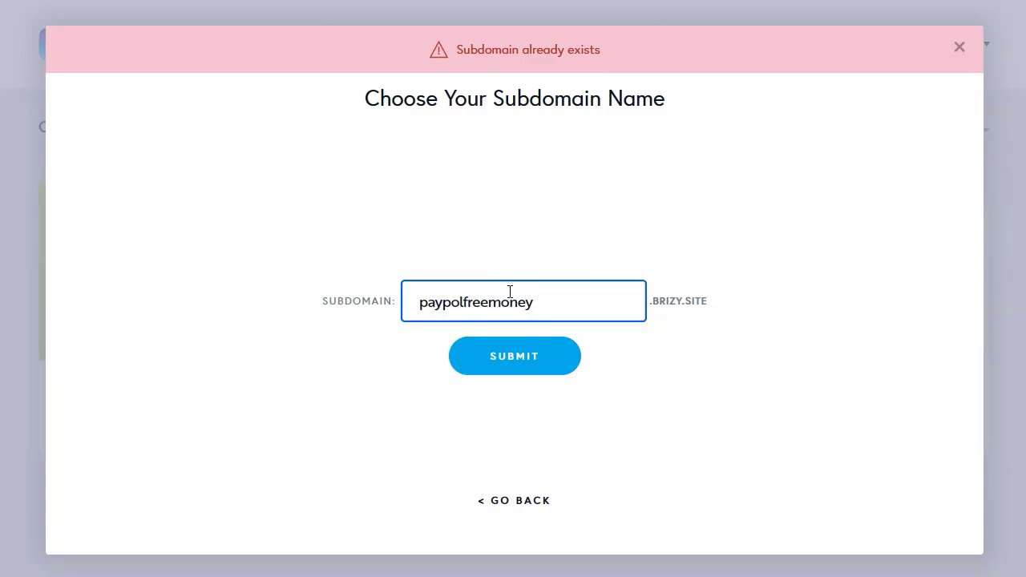
{"action": "left_click", "coordinate": [502, 365]}
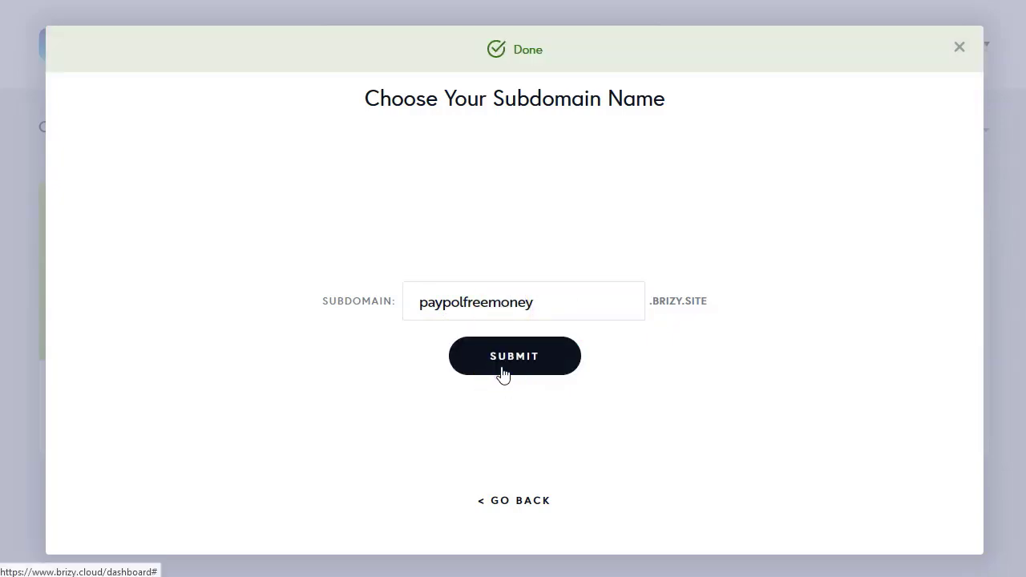
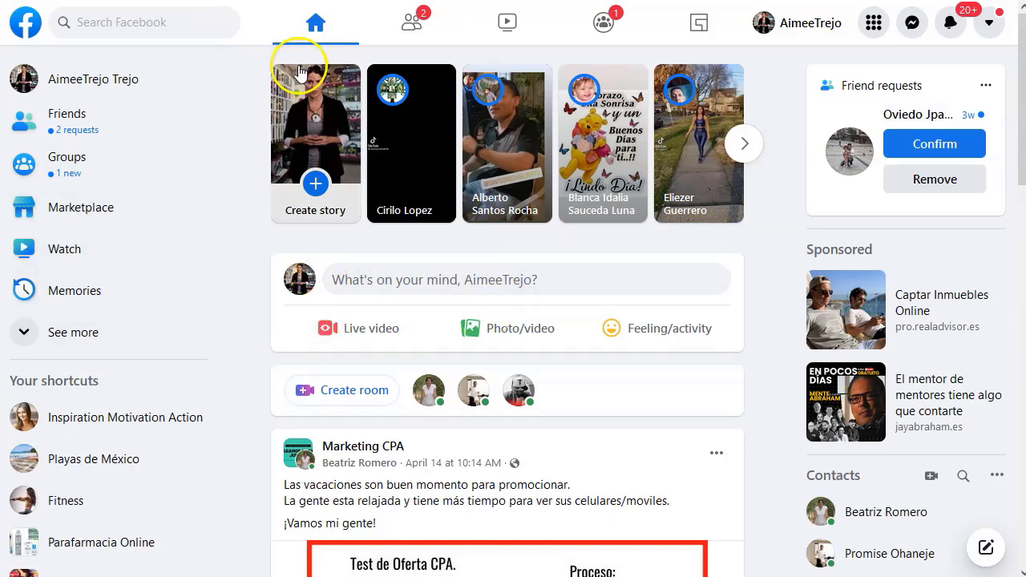
Search Facebook for "make money online"
{"action": "left_click", "coordinate": [193, 22]}
{"action": "type", "text": "mamke"}
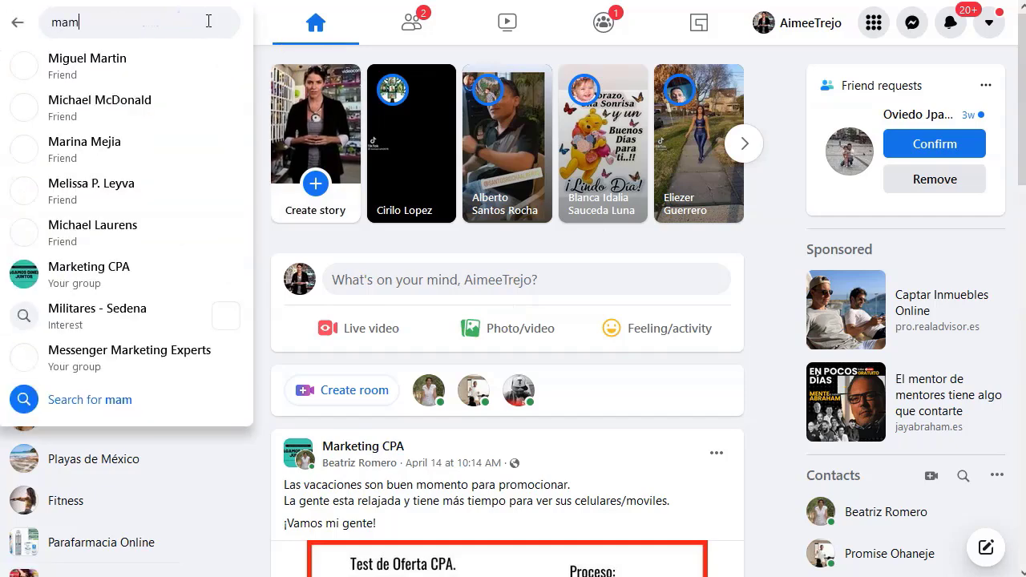
{"action": "key", "text": "BackSpace"}
{"action": "key", "text": "BackSpace"}
{"action": "key", "text": "BackSpace"}
{"action": "type", "text": "m"}
{"action": "key", "text": "BackSpace"}
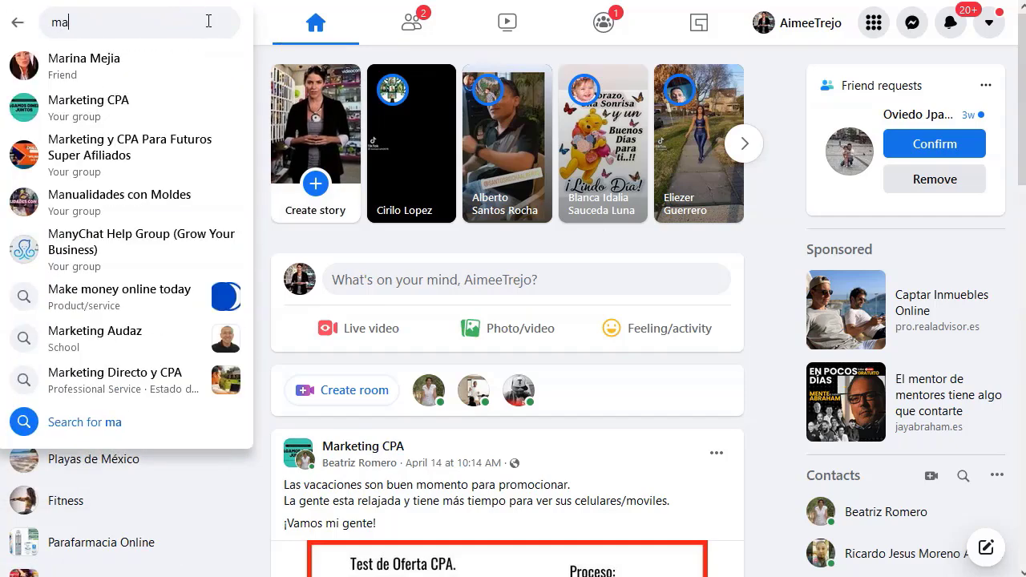
{"action": "type", "text": "ke money online"}
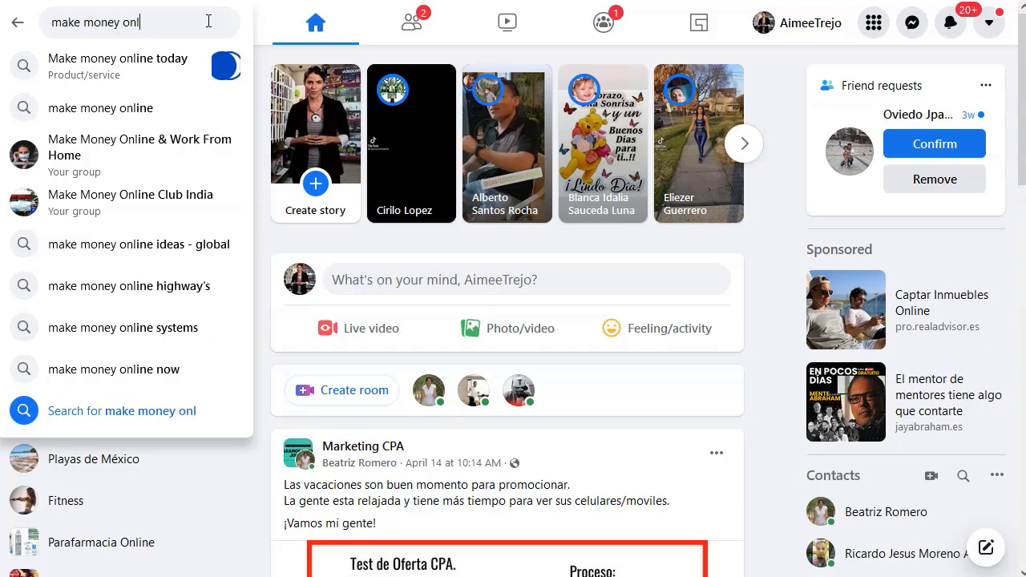
{"action": "key", "text": "Return"}
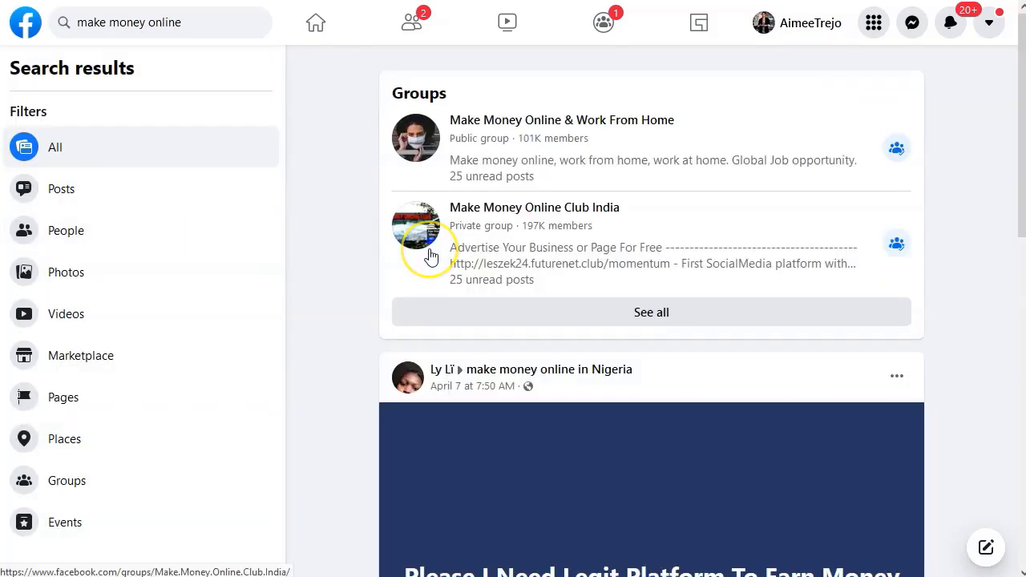
Open the Make Money Online Club India and Make Money Online & Work From Home groups in separate new browser tabs
{"action": "mouse_move", "coordinate": [431, 254]}
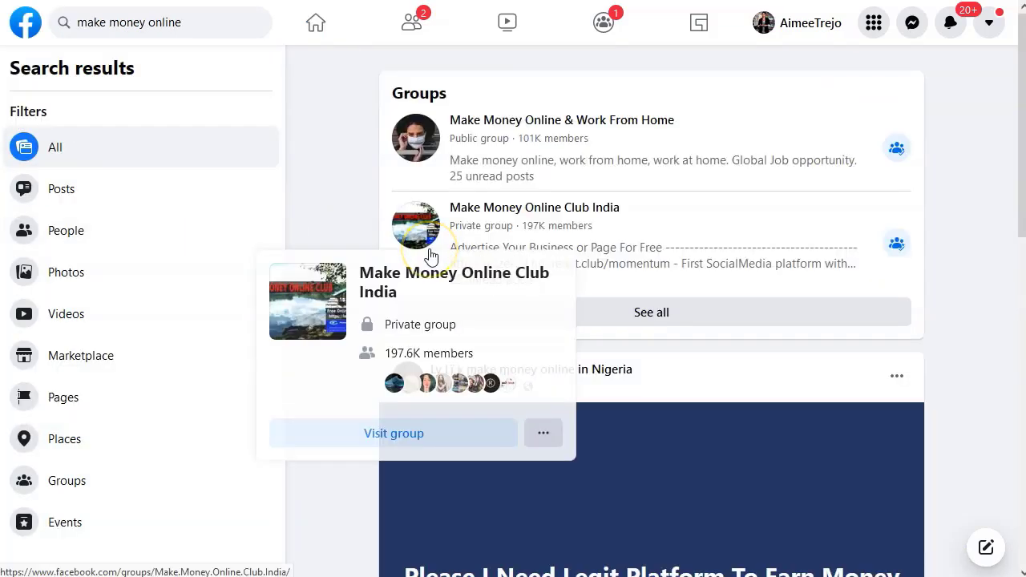
{"action": "left_click", "coordinate": [903, 154]}
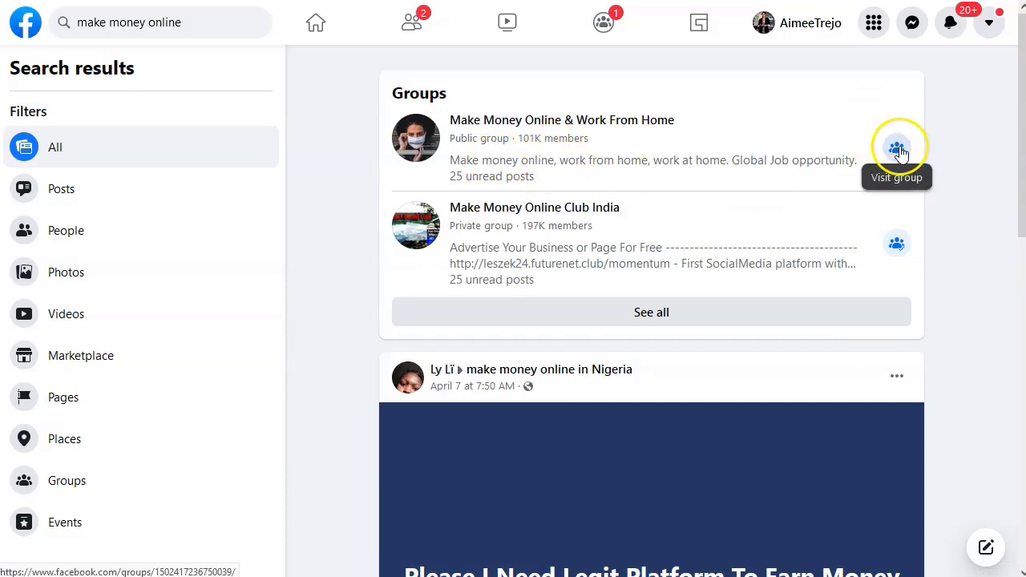
{"action": "mouse_move", "coordinate": [564, 212]}
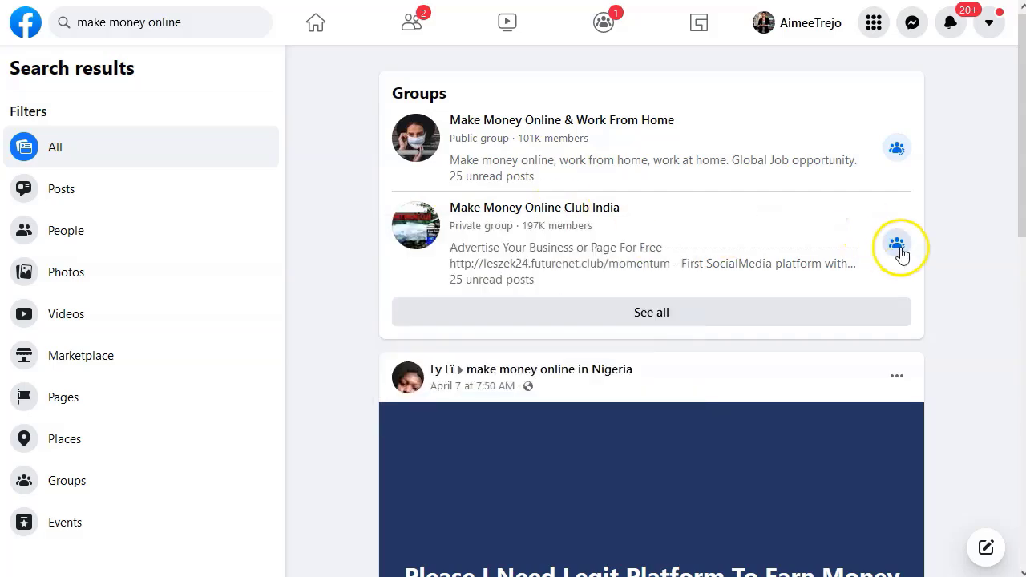
{"action": "right_click", "coordinate": [564, 211]}
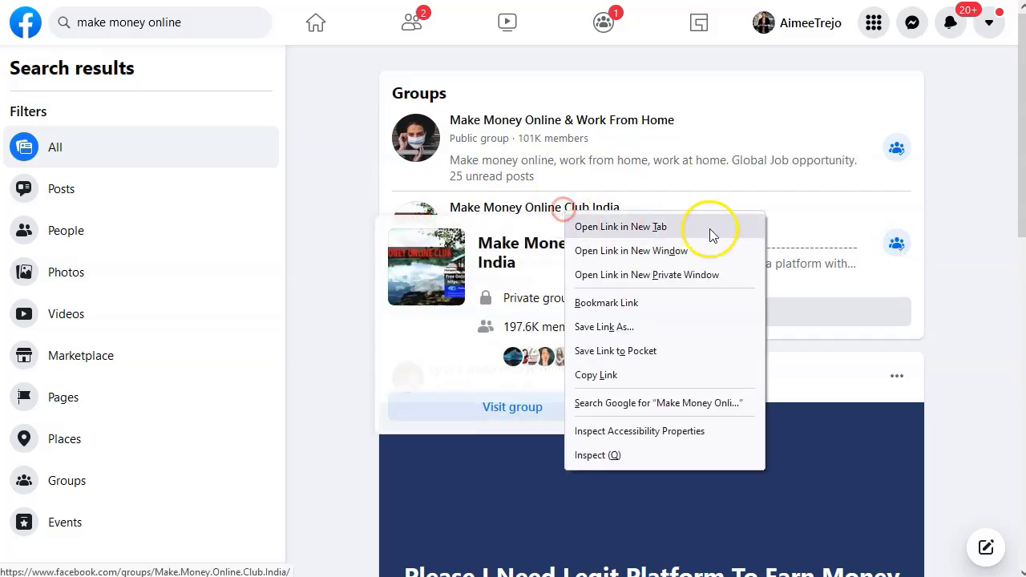
{"action": "left_click", "coordinate": [708, 229]}
{"action": "right_click", "coordinate": [631, 125]}
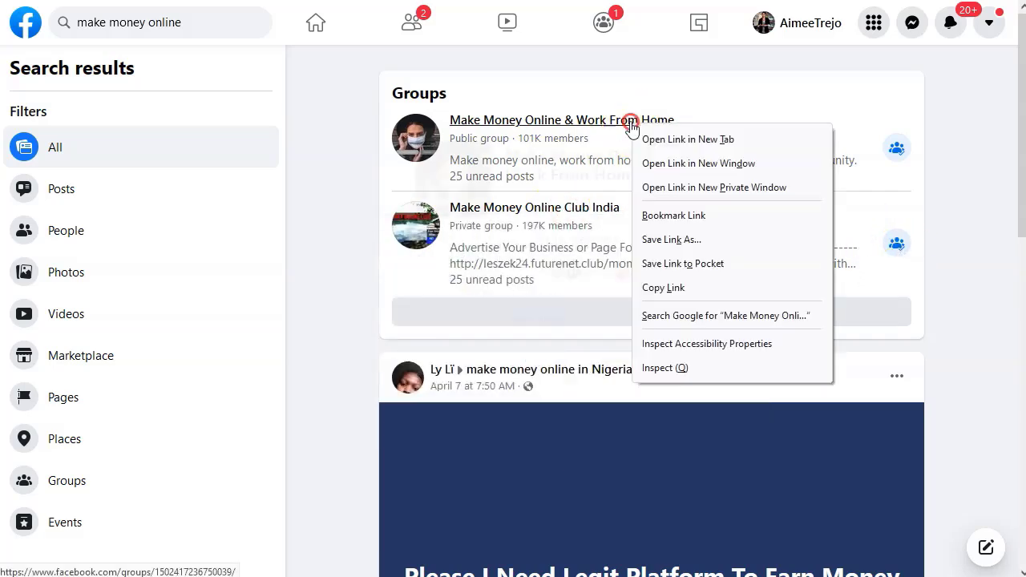
{"action": "left_click", "coordinate": [701, 139]}
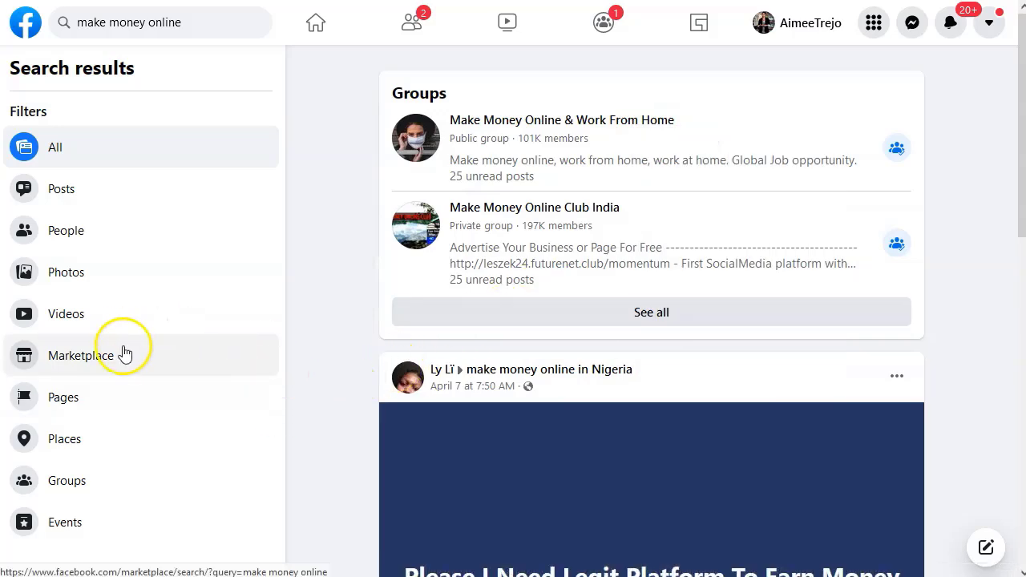
Filter the "make money online" search results to groups and look through the listed groups
{"action": "left_click", "coordinate": [83, 482]}
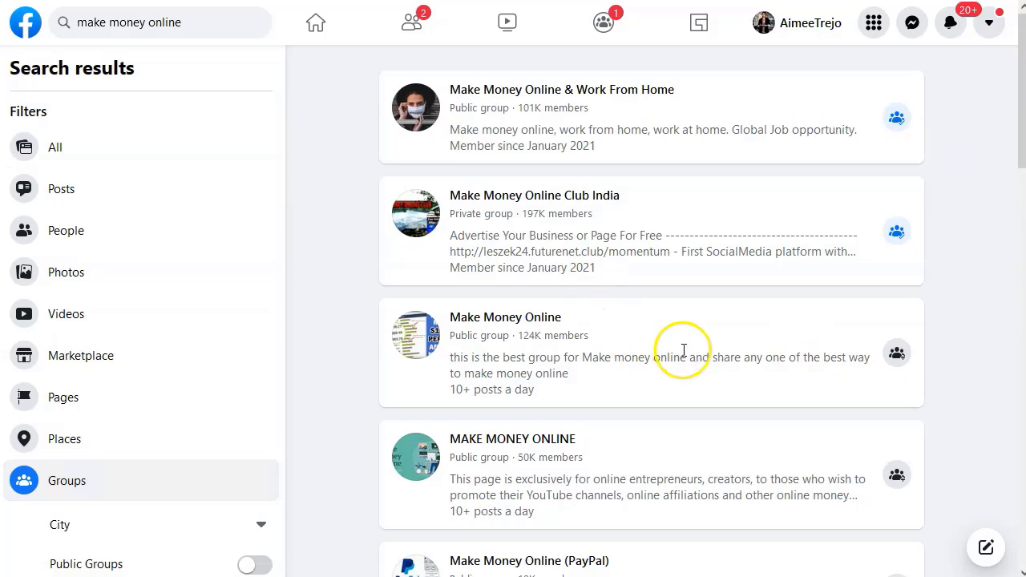
{"action": "scroll", "coordinate": [684, 350], "scroll_direction": "down", "scroll_amount": 1}
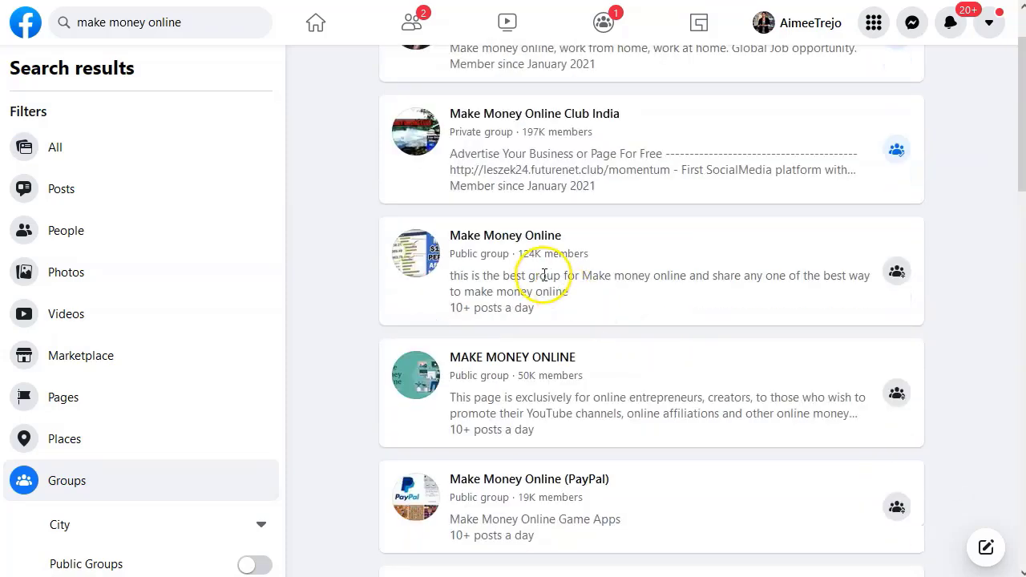
{"action": "scroll", "coordinate": [551, 316], "scroll_direction": "up", "scroll_amount": 1}
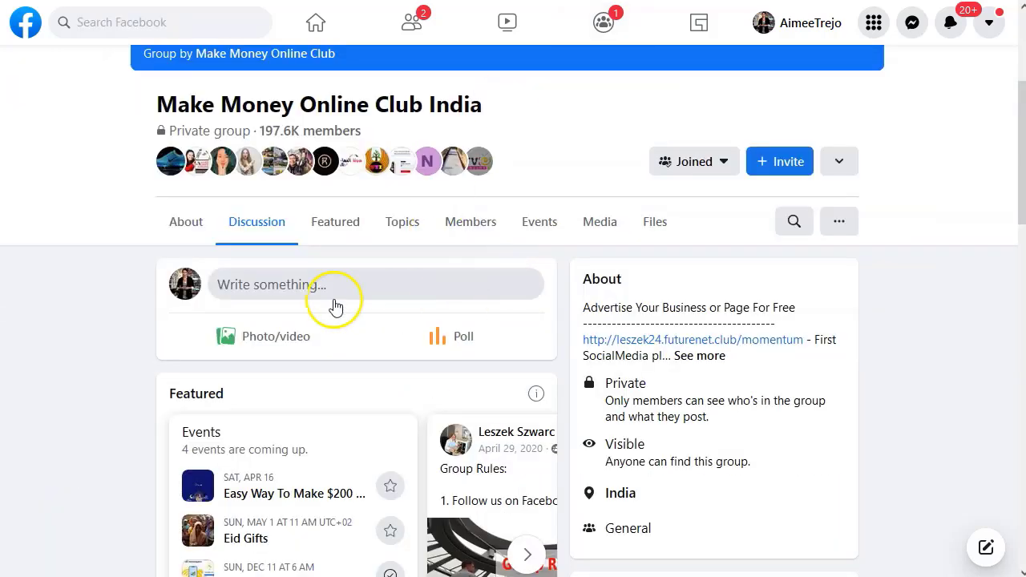
Draft a post in Make Money Online Club India with the copied $50-a-day PayPal message, starting a new line at "I Juts need 25 people"
{"action": "left_click", "coordinate": [324, 289]}
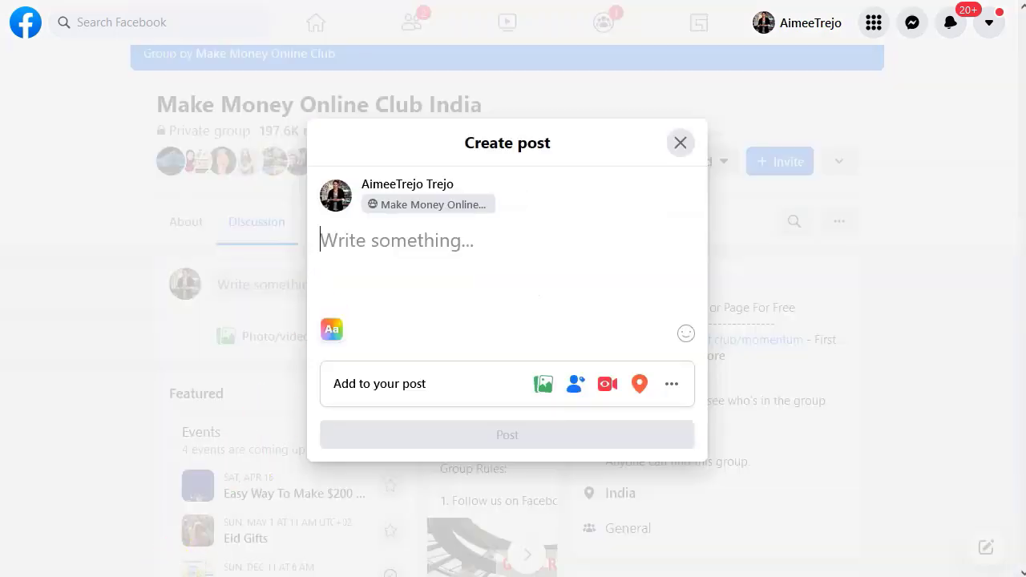
{"action": "left_click", "coordinate": [479, 274]}
{"action": "key", "text": "ctrl+v"}
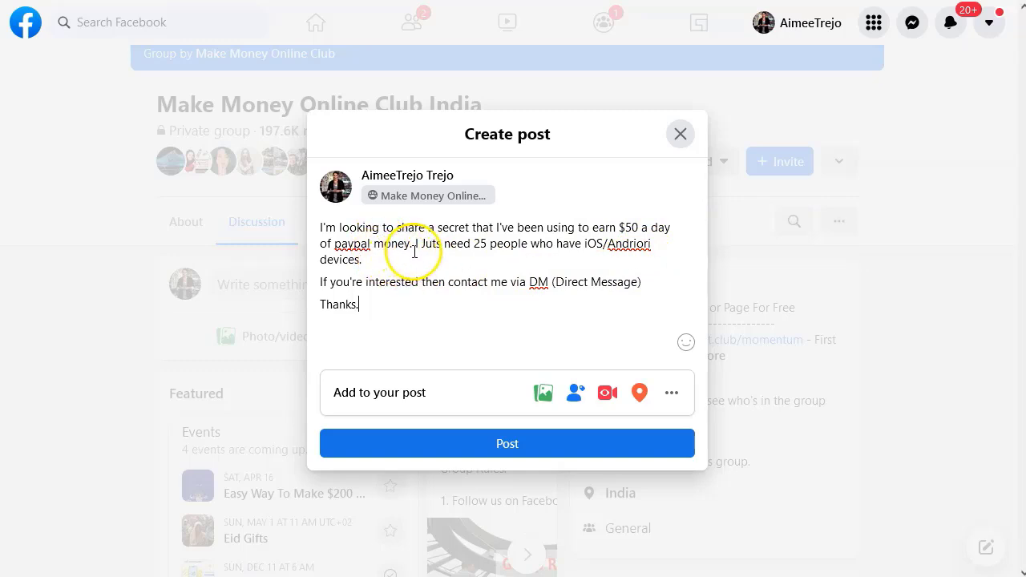
{"action": "key", "text": "Return"}
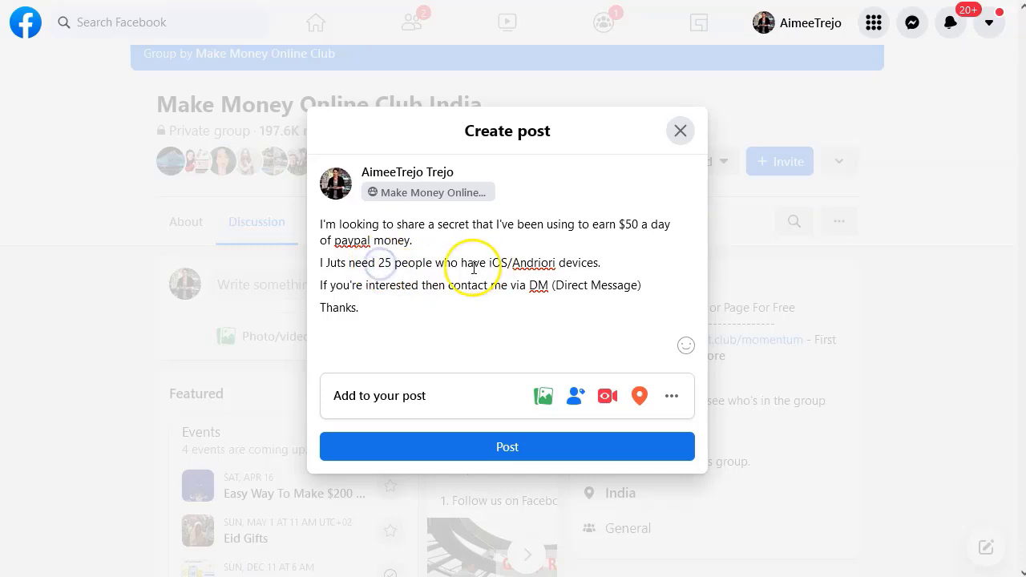
{"action": "double_click", "coordinate": [365, 263]}
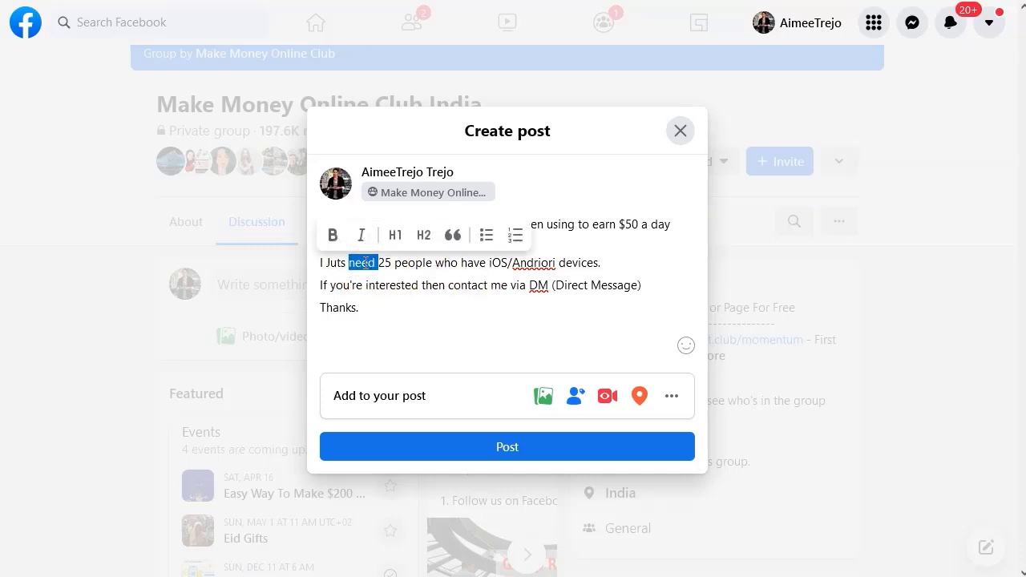